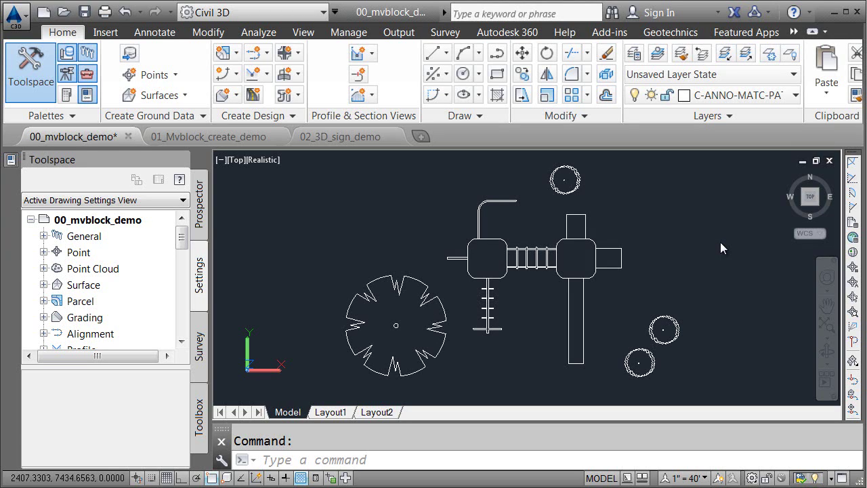
# - Orbit the playground to a southeast 3D view showing the play equipment, tree and shrubs
pyautogui.click(819, 205)
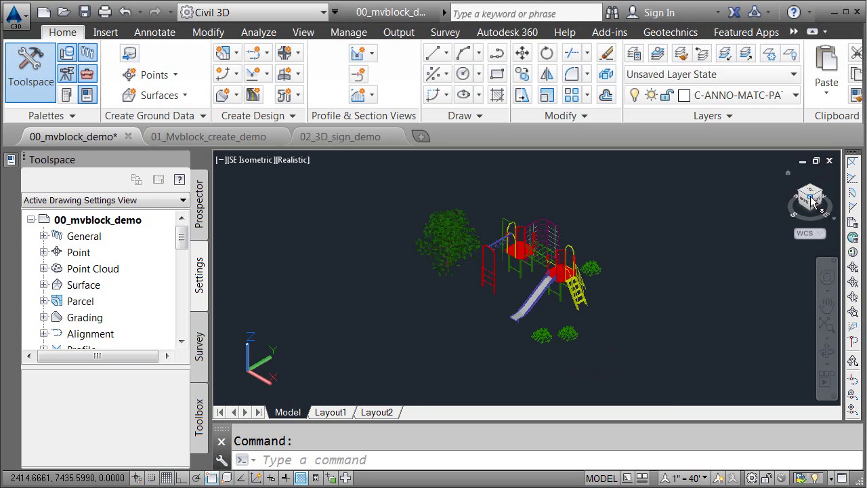
pyautogui.click(812, 198)
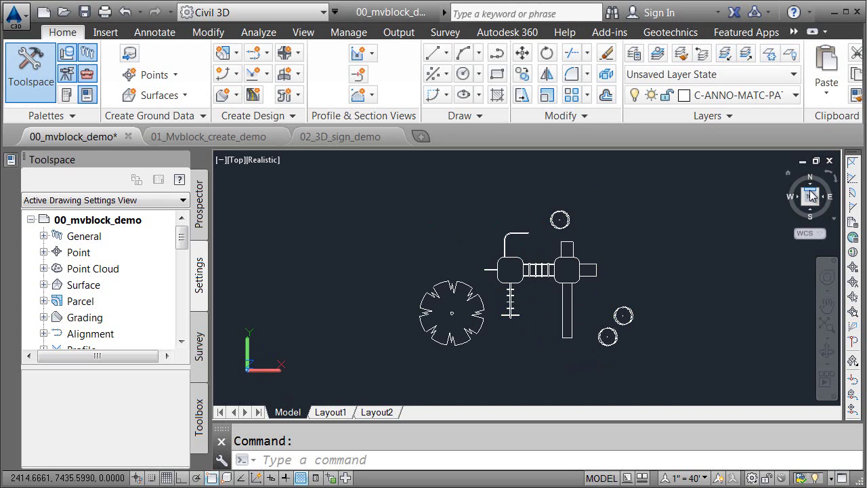
pyautogui.click(818, 202)
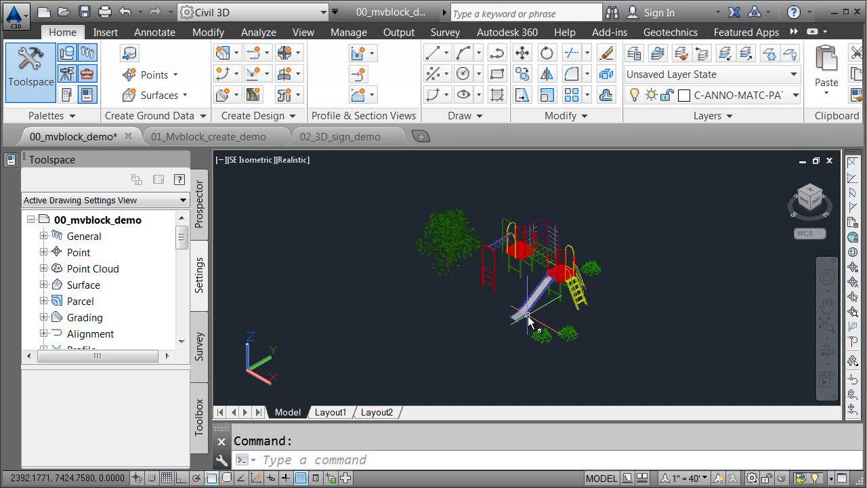
pyautogui.scroll(3, 529, 322)
pyautogui.moveTo(547, 311)
pyautogui.keyDown('shift'); pyautogui.mouseDown(button='middle')
pyautogui.moveTo(513, 277)
pyautogui.moveTo(558, 304)
pyautogui.moveTo(550, 304)
pyautogui.mouseUp(button='middle'); pyautogui.keyUp('shift')
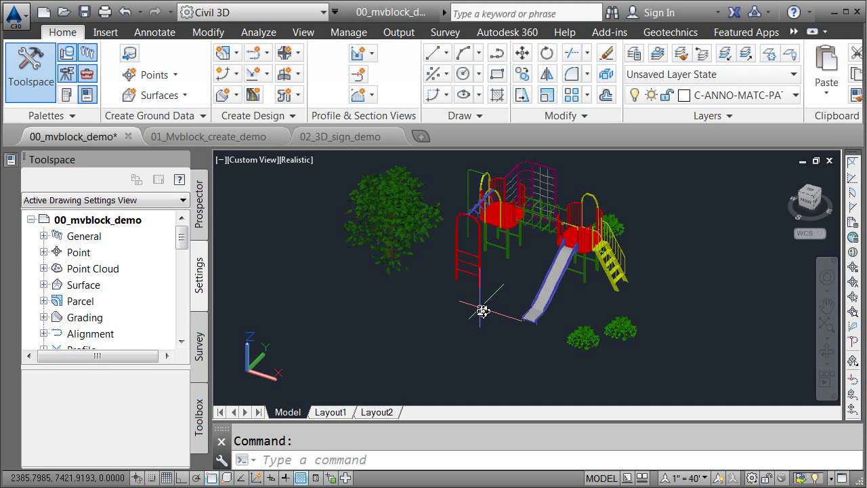
# - Switch to 01_Mvblock_create_demo, tilt the view to the 3D sign post, and shade it Realistic
pyautogui.click(220, 139)
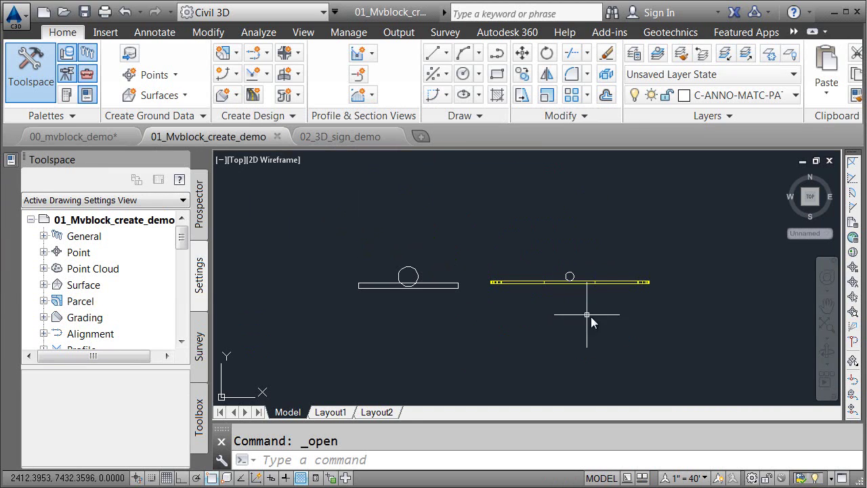
pyautogui.click(827, 351)
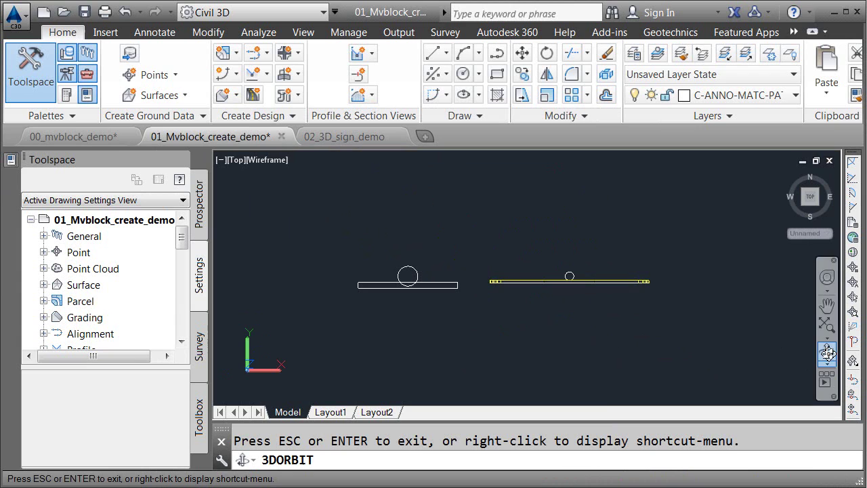
pyautogui.moveTo(501, 350); pyautogui.dragTo(500, 300)
pyautogui.press('Escape')
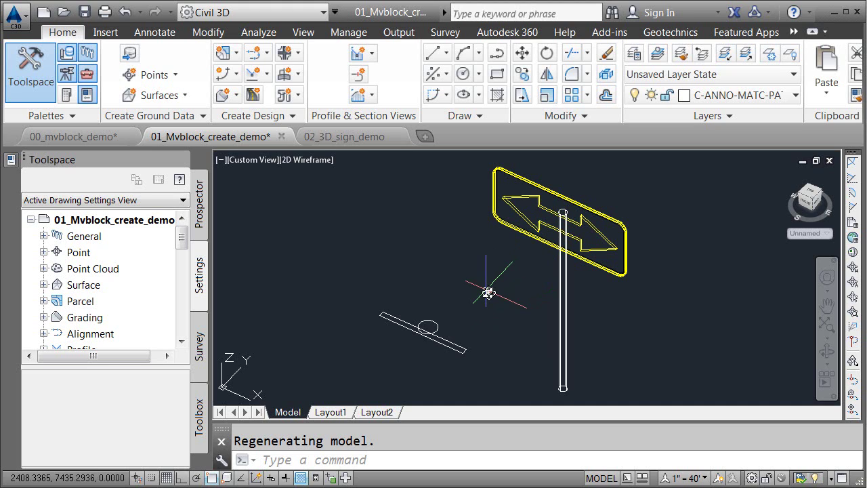
pyautogui.click(299, 163)
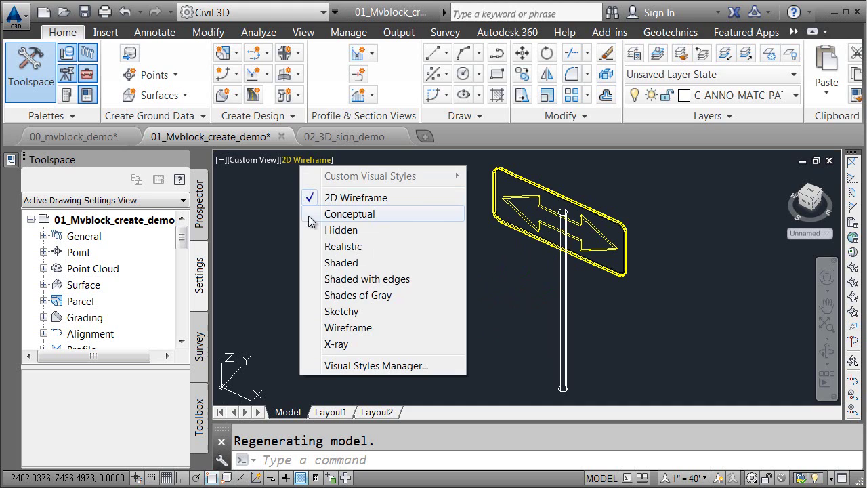
pyautogui.click(333, 246)
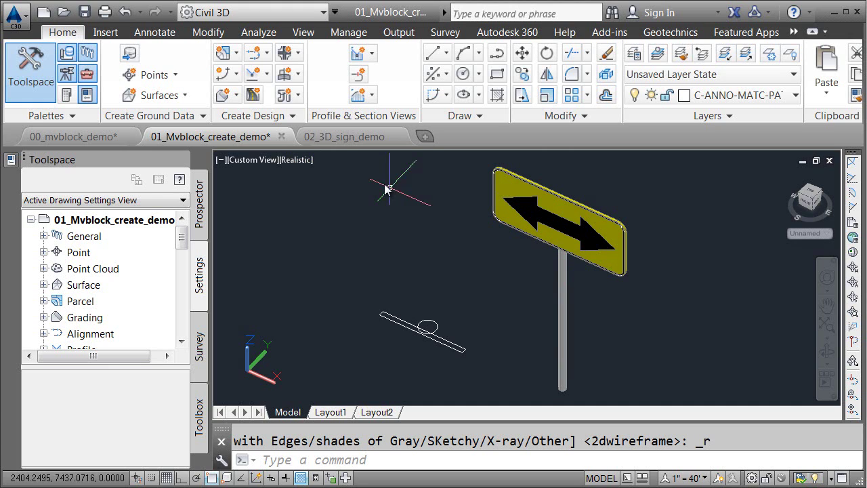
# - Insert W1-7.jpg into 02_3D_sign_demo at a picked corner and size, with 0 rotation
pyautogui.click(342, 139)
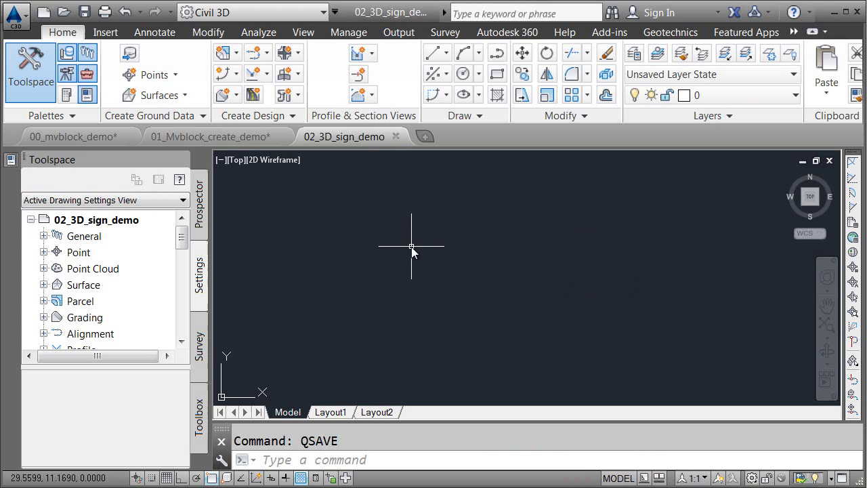
pyautogui.hotkey('alt', 'Tab')
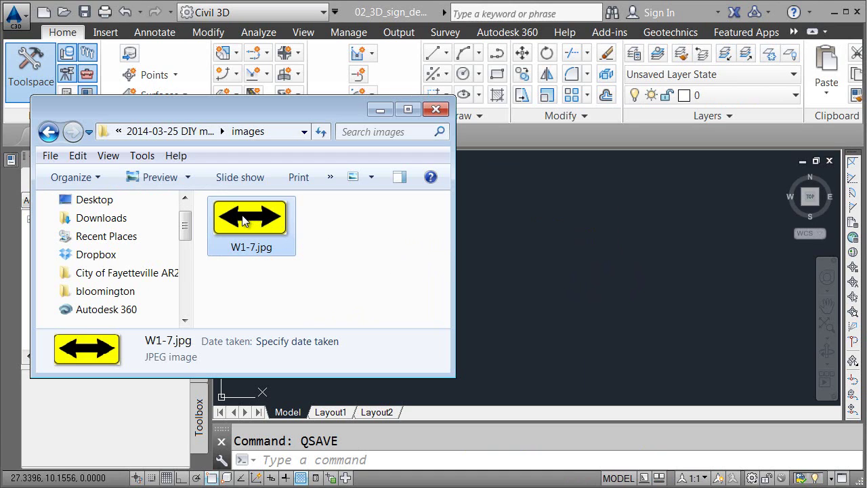
pyautogui.moveTo(245, 224); pyautogui.dragTo(495, 280)
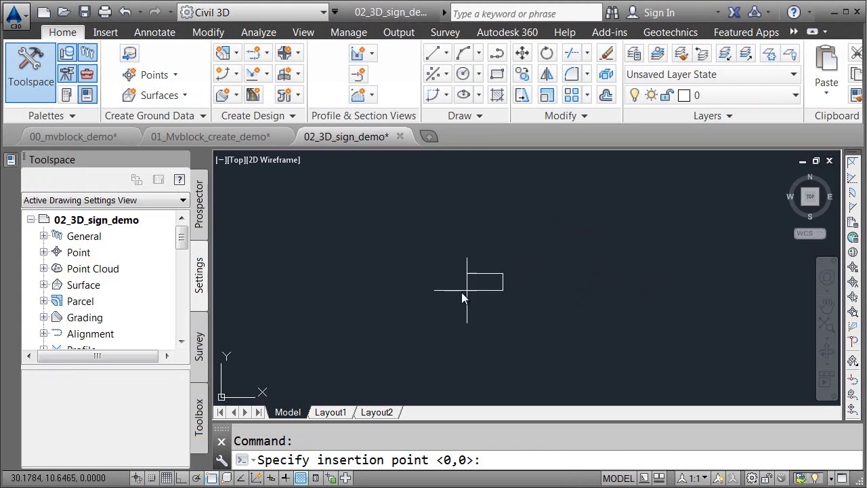
pyautogui.click(324, 331)
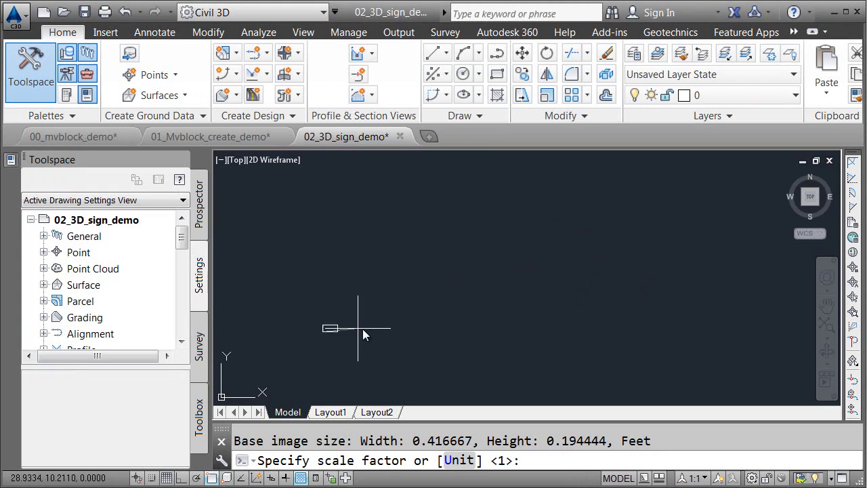
pyautogui.click(698, 301)
pyautogui.press('Return')
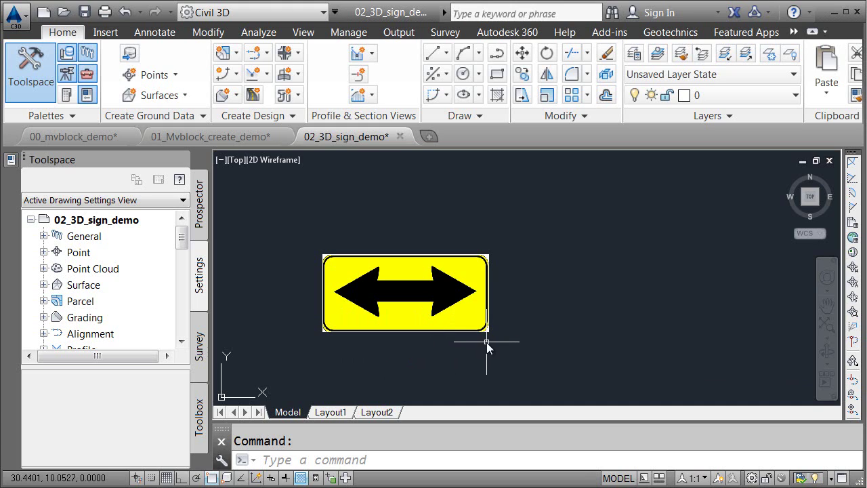
# - Scale the sign image about its lower-left corner by reference so its bottom edge becomes 4
pyautogui.click(547, 95)
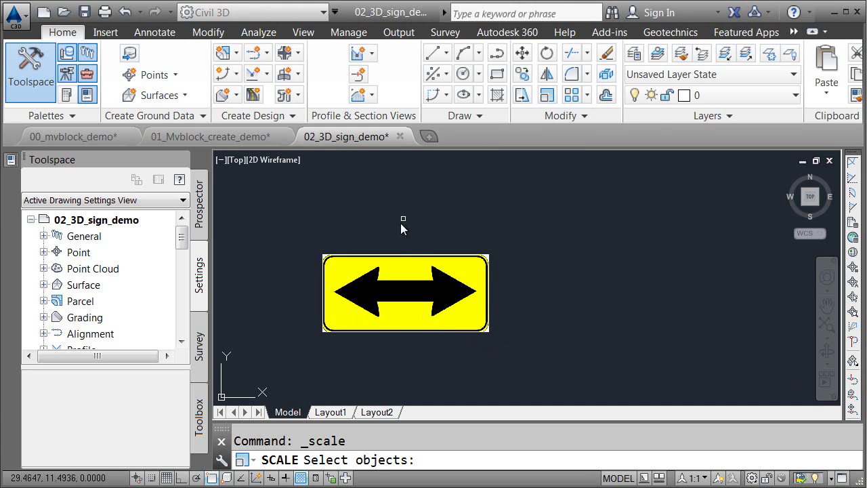
pyautogui.click(402, 256)
pyautogui.press('Return')
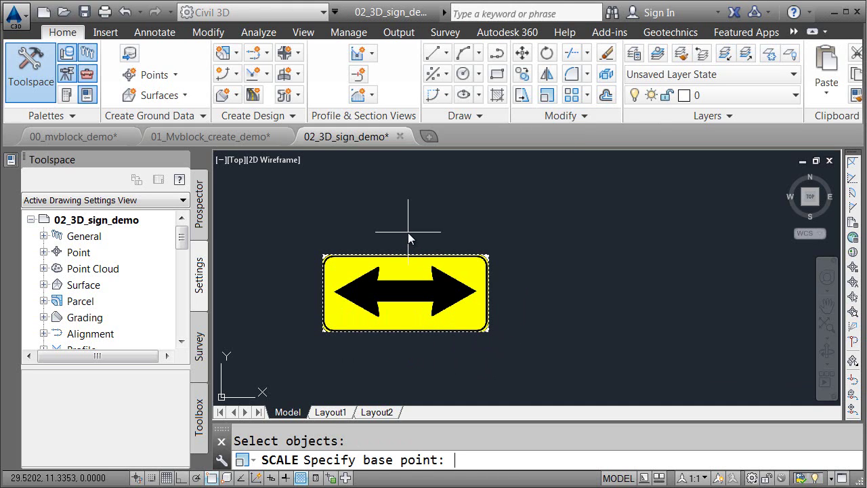
pyautogui.click(323, 331)
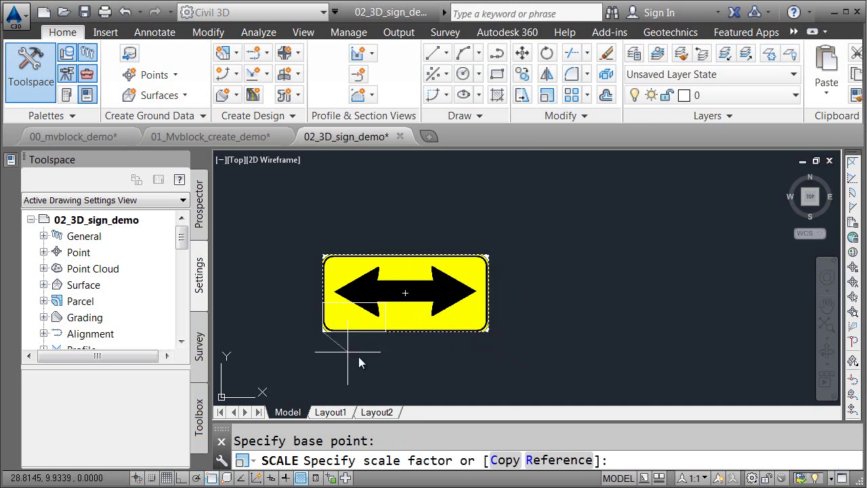
pyautogui.click(546, 460)
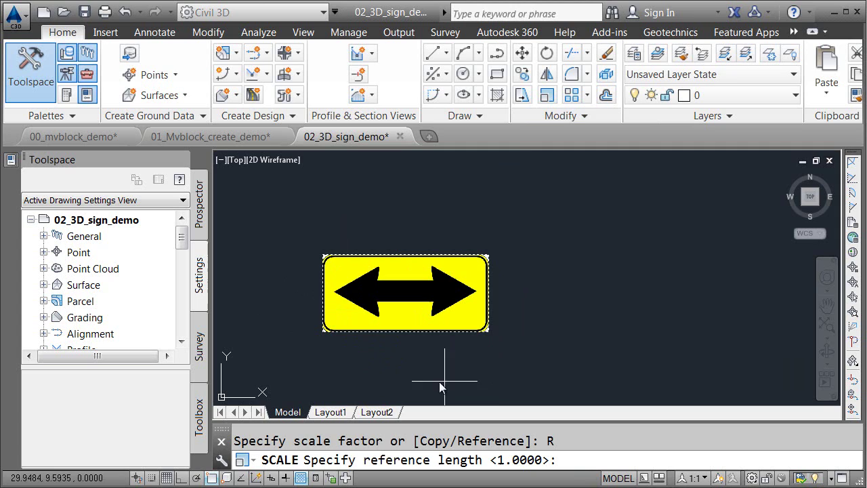
pyautogui.click(323, 331)
pyautogui.click(488, 332)
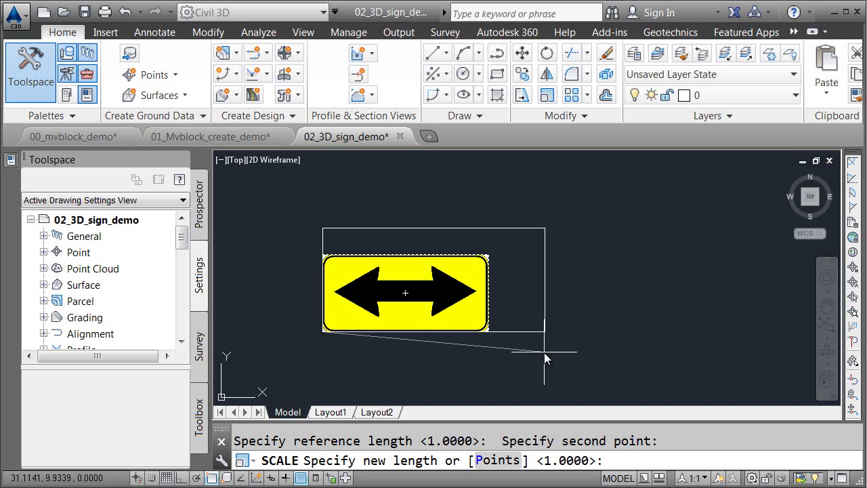
pyautogui.write('4')
pyautogui.press('Return')
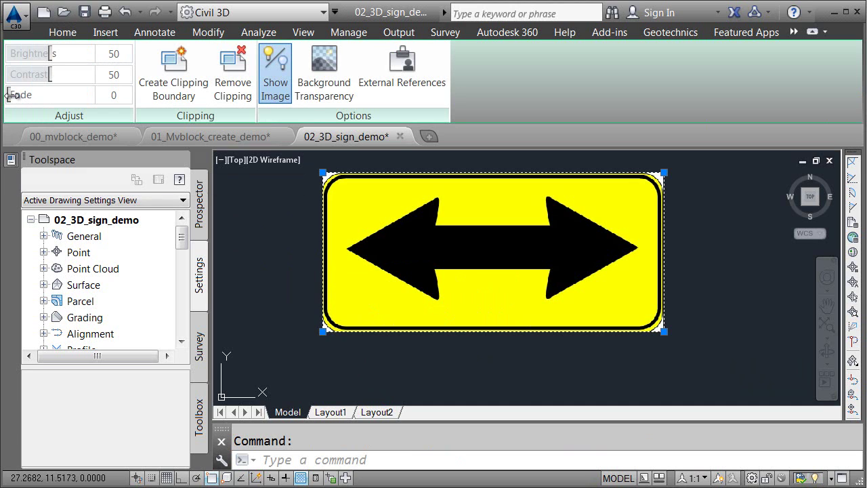
# - Set the sign image's fade to 89 and pan to the traced double-arrow outline
pyautogui.moveTo(20, 95); pyautogui.dragTo(75, 96)
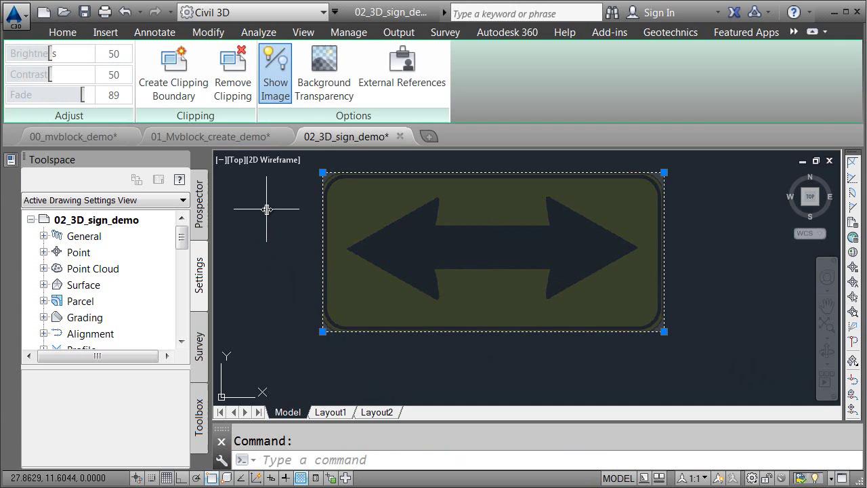
pyautogui.press('Escape')
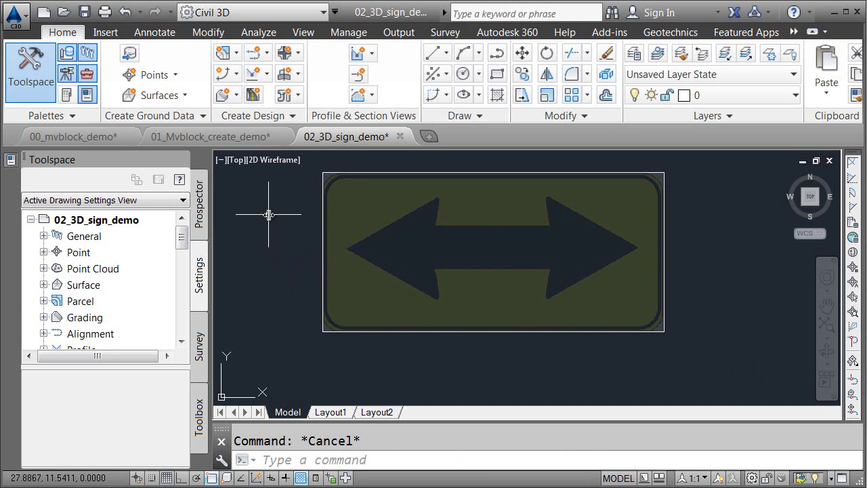
pyautogui.moveTo(680, 267); pyautogui.dragTo(280, 271, button='middle')
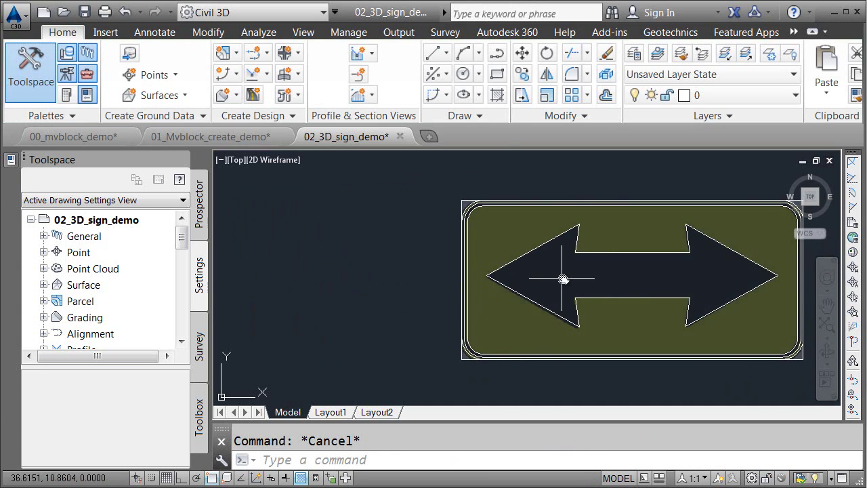
pyautogui.moveTo(563, 279)
pyautogui.mouseDown(button='middle')
pyautogui.moveTo(483, 273)
pyautogui.moveTo(468, 256)
pyautogui.mouseUp(button='middle')
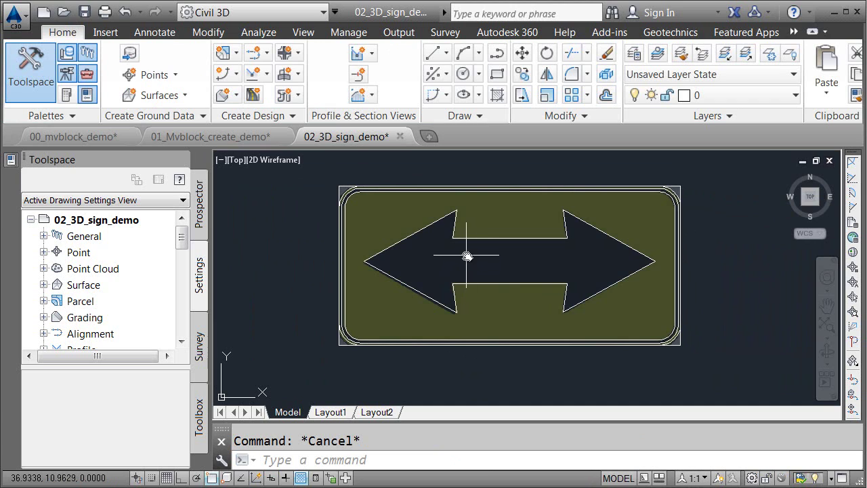
pyautogui.moveTo(478, 238)
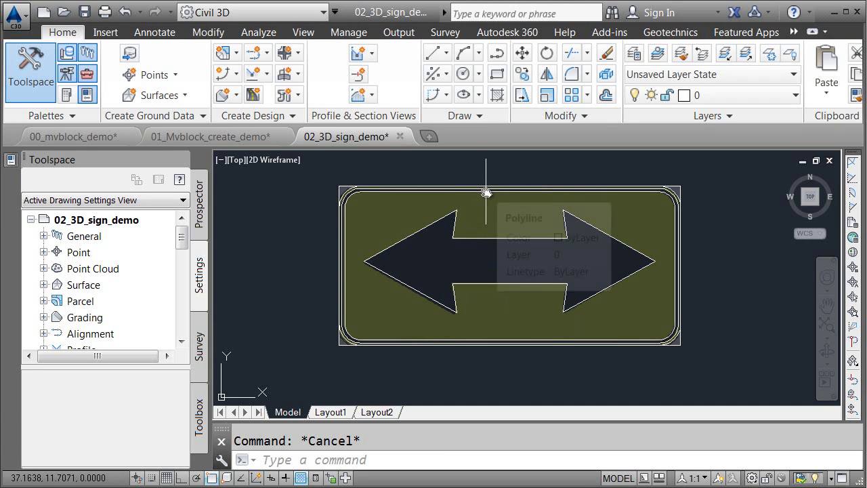
pyautogui.moveTo(637, 252)
pyautogui.mouseDown(button='middle')
pyautogui.moveTo(709, 267)
pyautogui.moveTo(352, 267)
pyautogui.moveTo(465, 287)
pyautogui.moveTo(636, 278)
pyautogui.moveTo(257, 285)
pyautogui.mouseUp(button='middle')
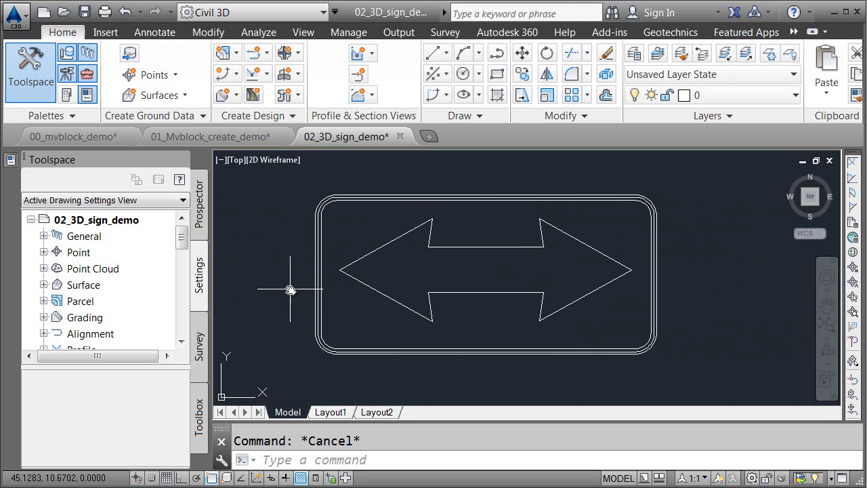
pyautogui.keyDown('shift'); pyautogui.moveTo(301, 366); pyautogui.dragTo(291, 298, button='middle'); pyautogui.keyUp('shift')
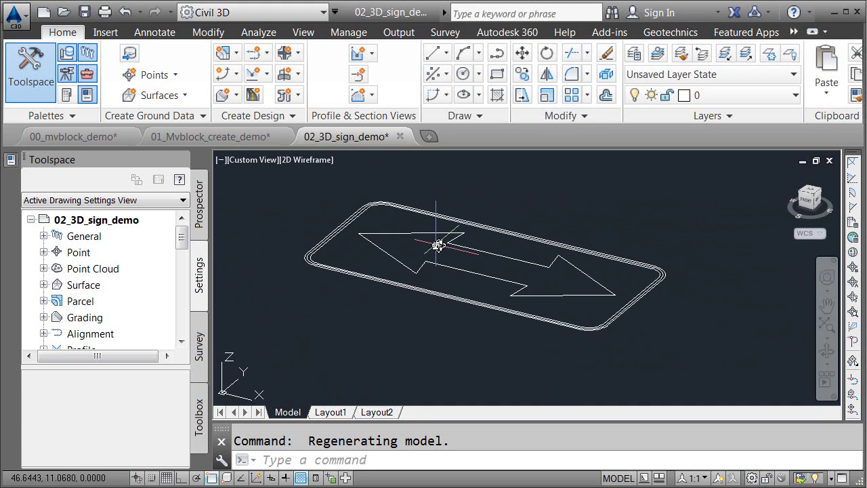
# - Press-pull the arrow region to .025 and the background plate to .02
pyautogui.scroll(3, 441, 244)
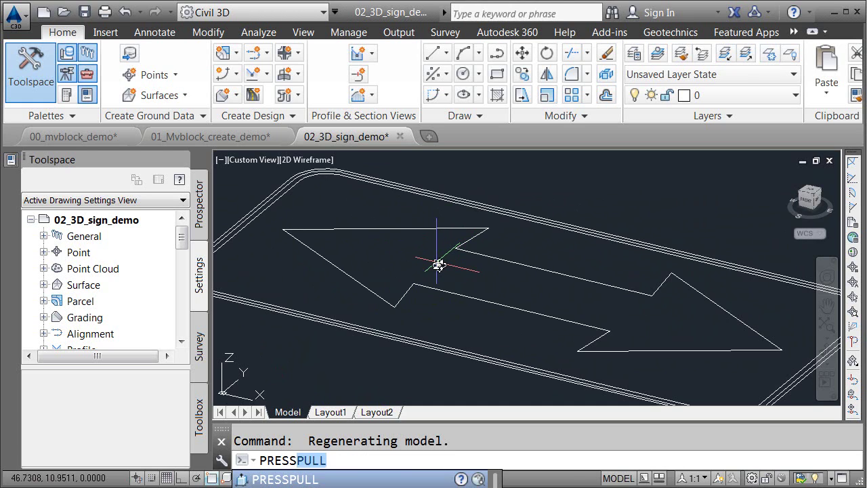
pyautogui.press('Return')
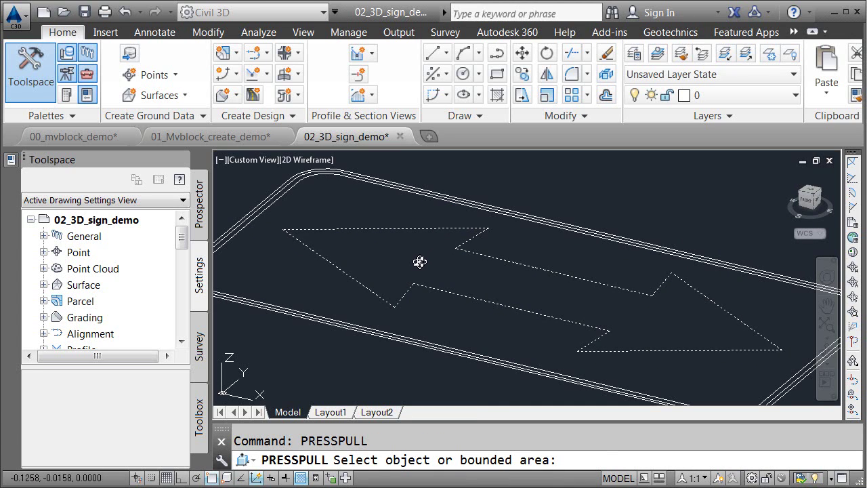
pyautogui.click(419, 262)
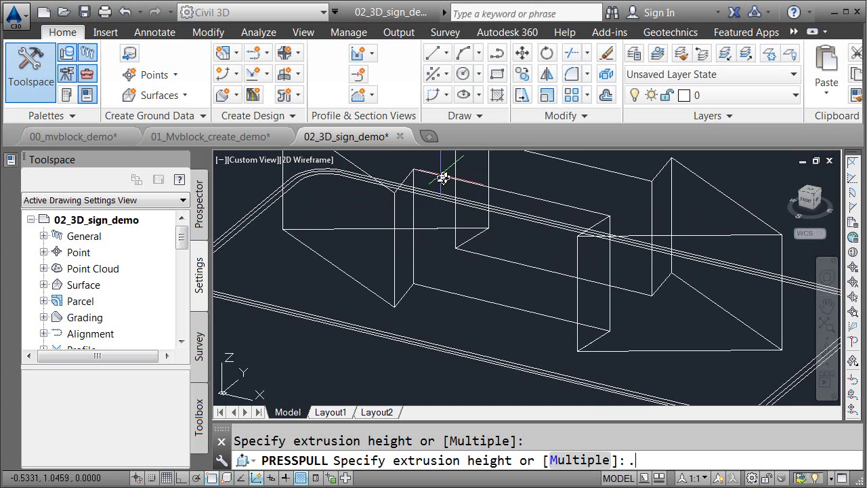
pyautogui.press('Return')
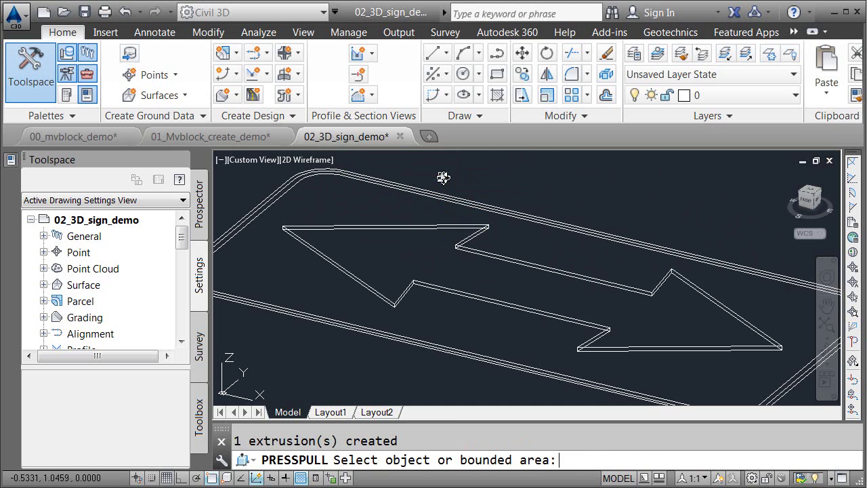
pyautogui.click(287, 277)
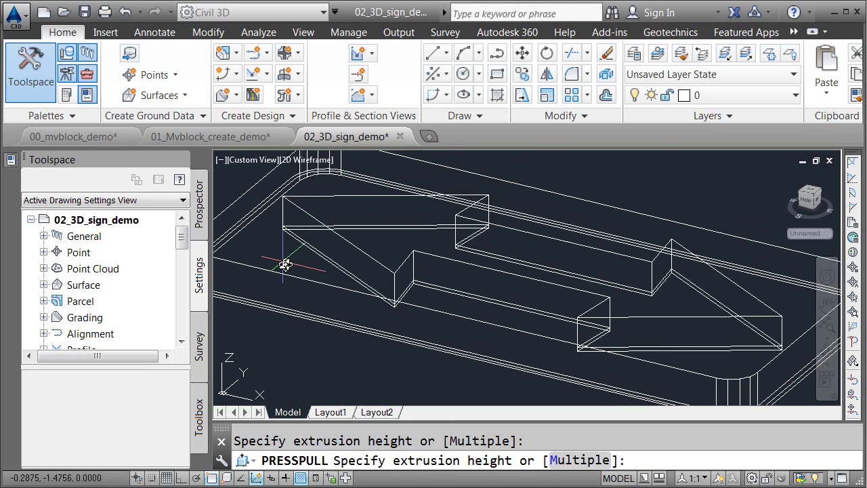
pyautogui.press('Return')
# - Press-pull both rounded border strips to .025 thickness and end the command
pyautogui.scroll(-3, 285, 265)
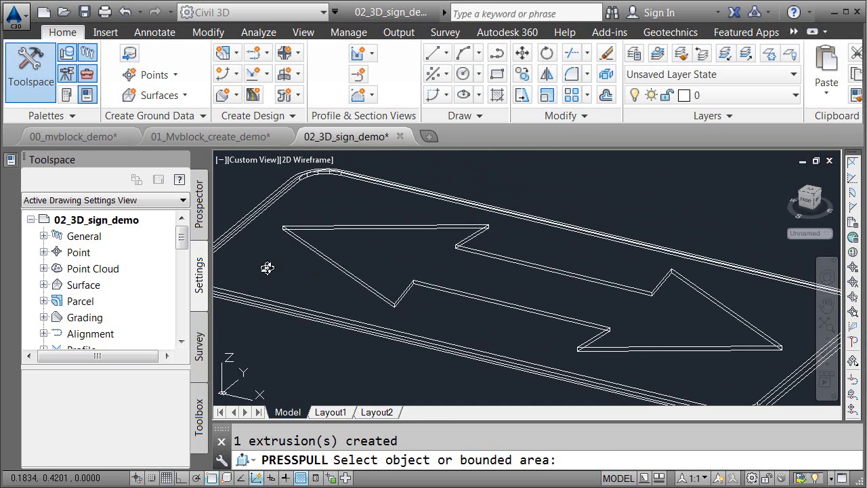
pyautogui.scroll(5, 325, 283)
pyautogui.click(281, 282)
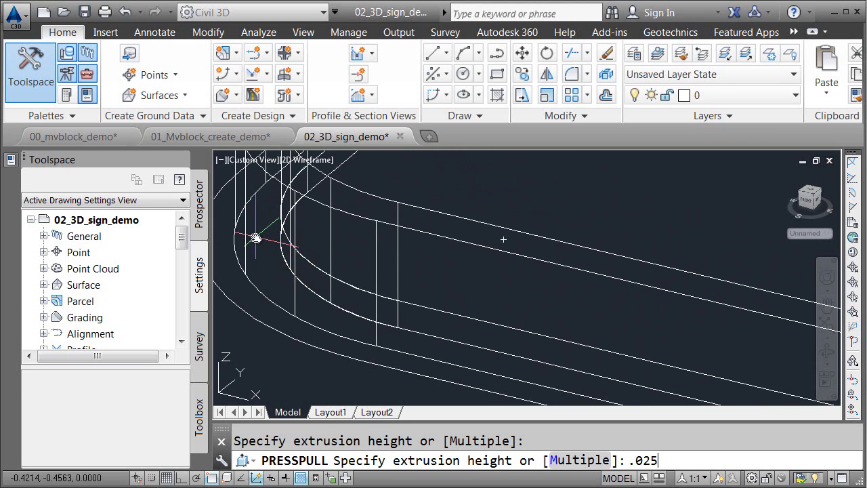
pyautogui.write('.025')
pyautogui.press('Return')
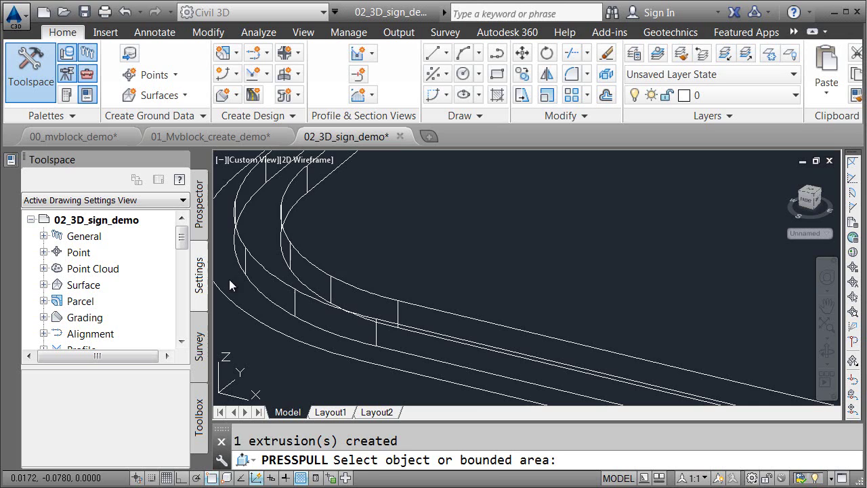
pyautogui.click(229, 279)
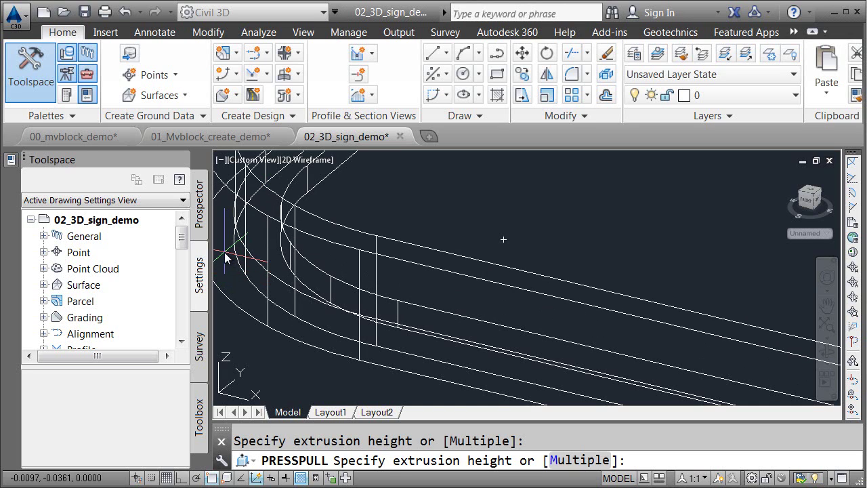
pyautogui.write('.025')
pyautogui.press('Return')
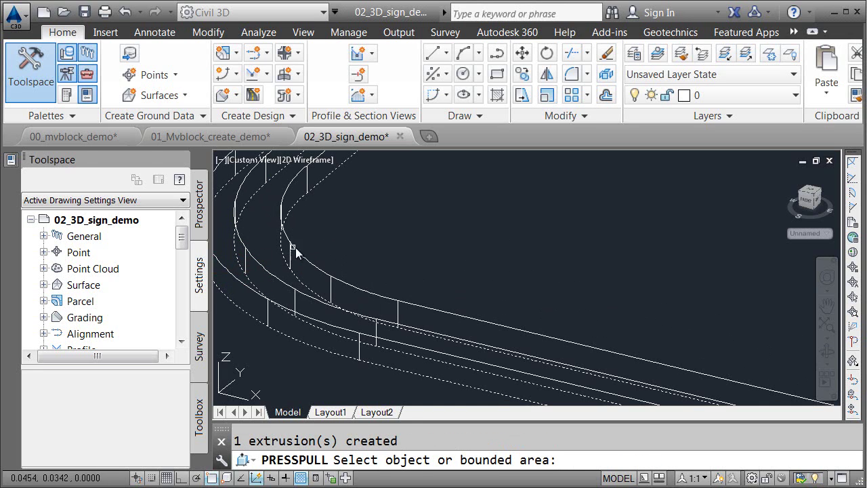
pyautogui.press('Return')
pyautogui.scroll(-5, 395, 254)
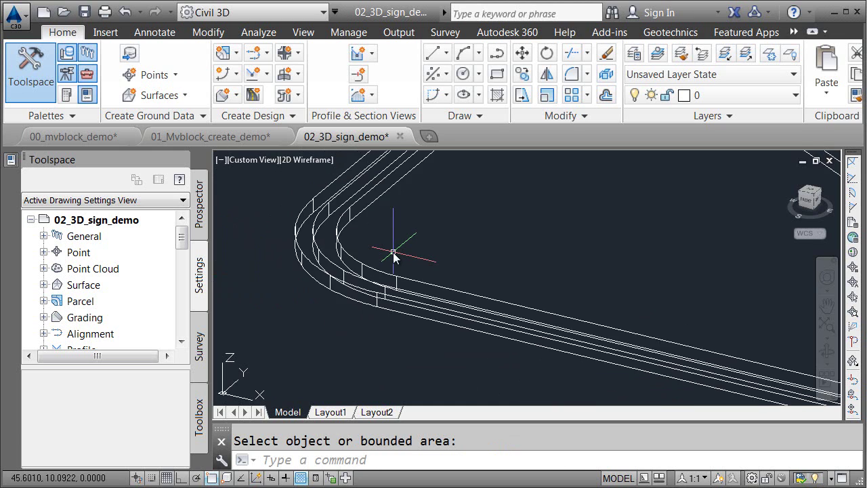
# - Zoom out and render the extruded sign in the Realistic visual style
pyautogui.scroll(-4, 553, 276)
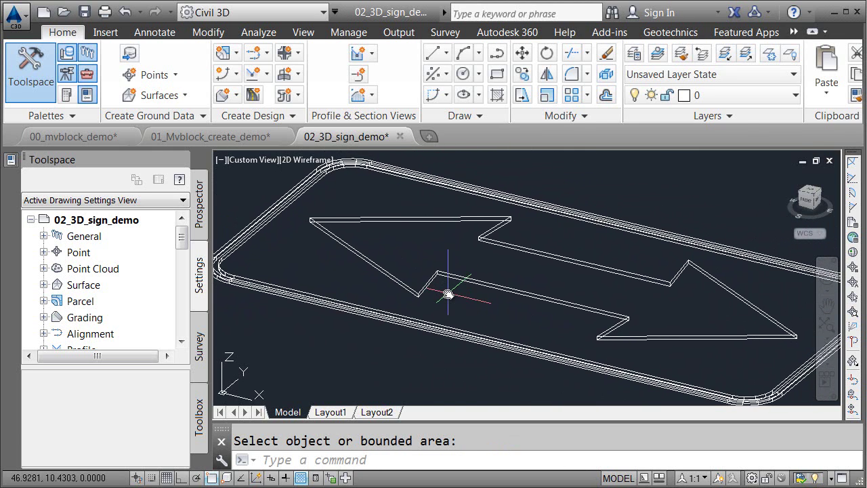
pyautogui.click(292, 160)
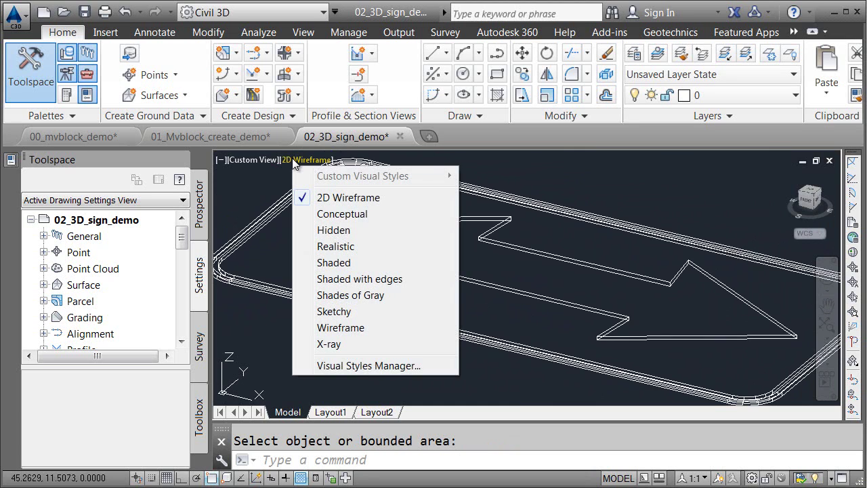
pyautogui.click(322, 247)
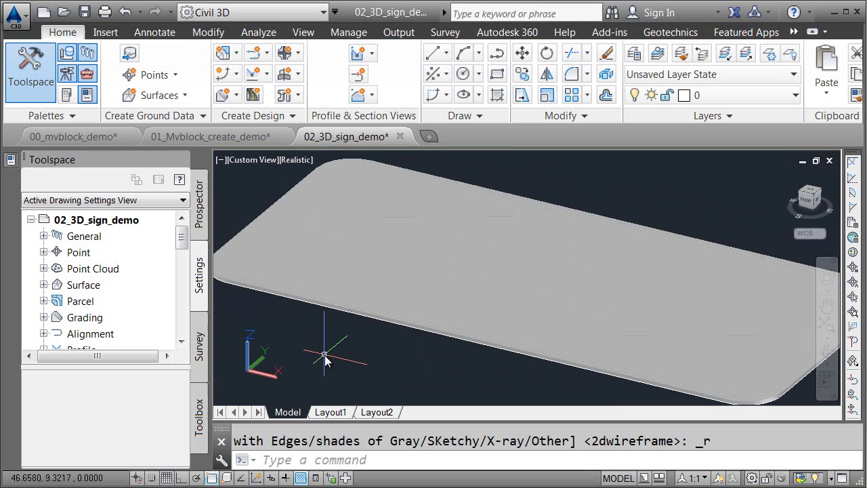
# - Set the sign's background plate and edge solids to Yellow in Properties
pyautogui.click(294, 256)
pyautogui.scroll(8, 286, 261)
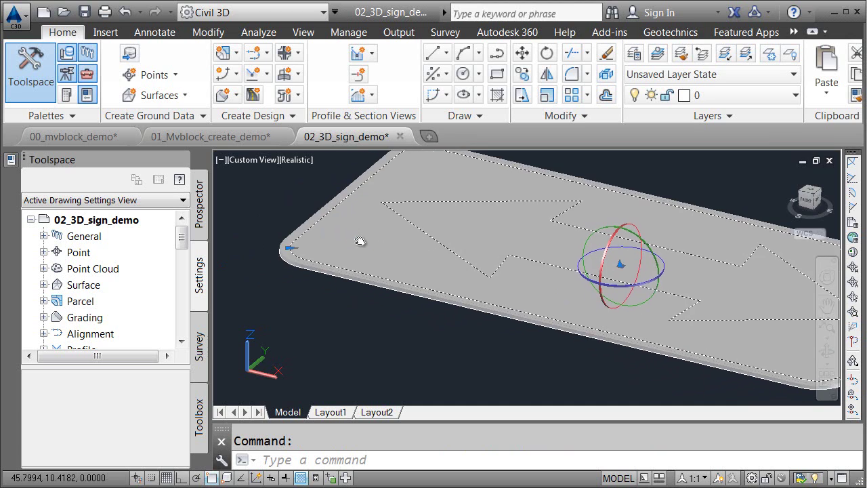
pyautogui.click(281, 264)
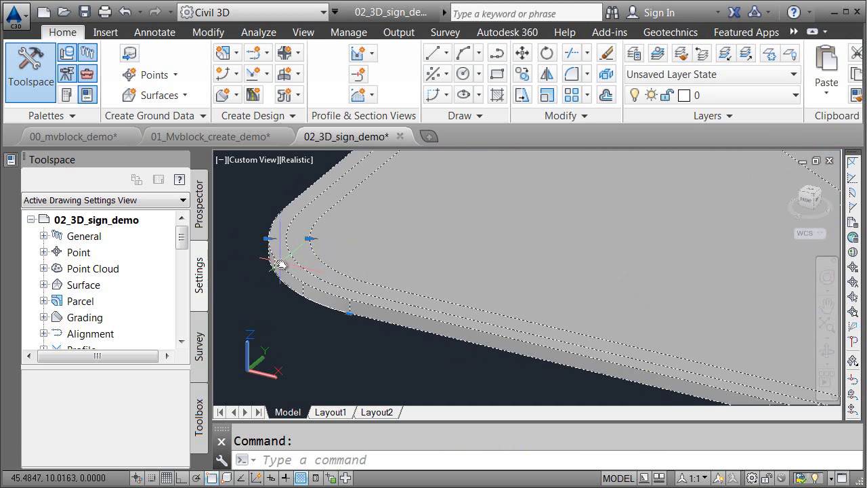
pyautogui.click(11, 161)
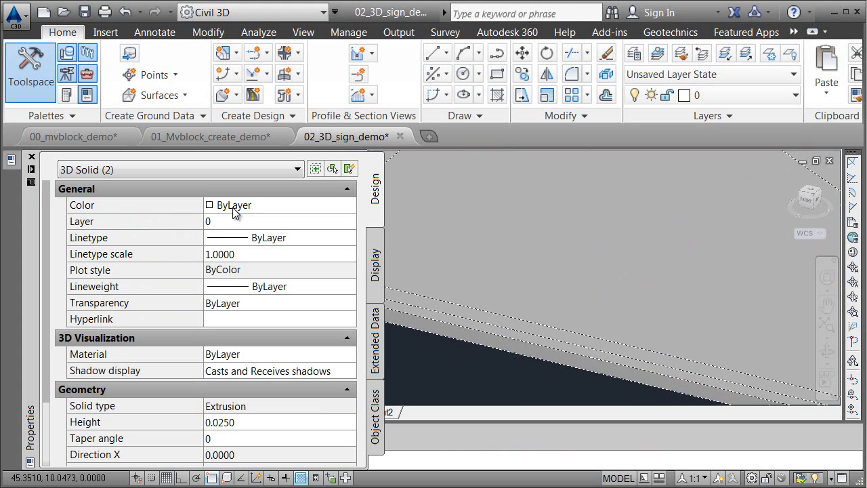
pyautogui.click(254, 205)
pyautogui.click(255, 206)
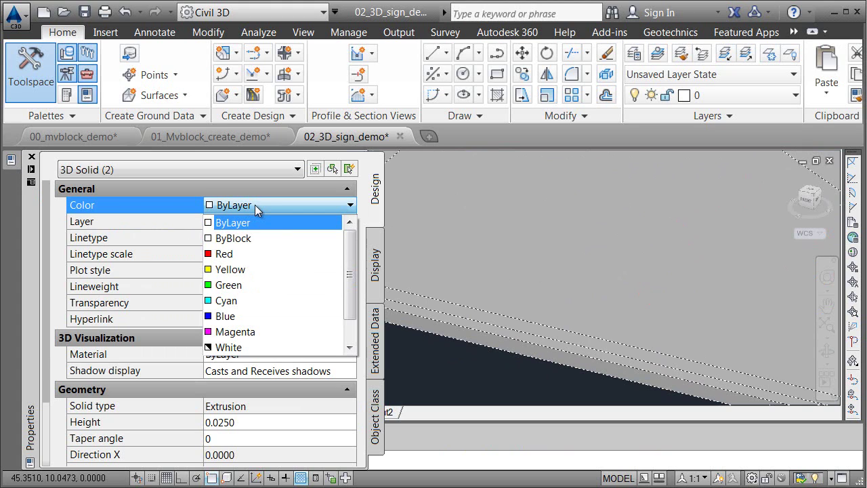
pyautogui.click(233, 270)
pyautogui.press('Escape')
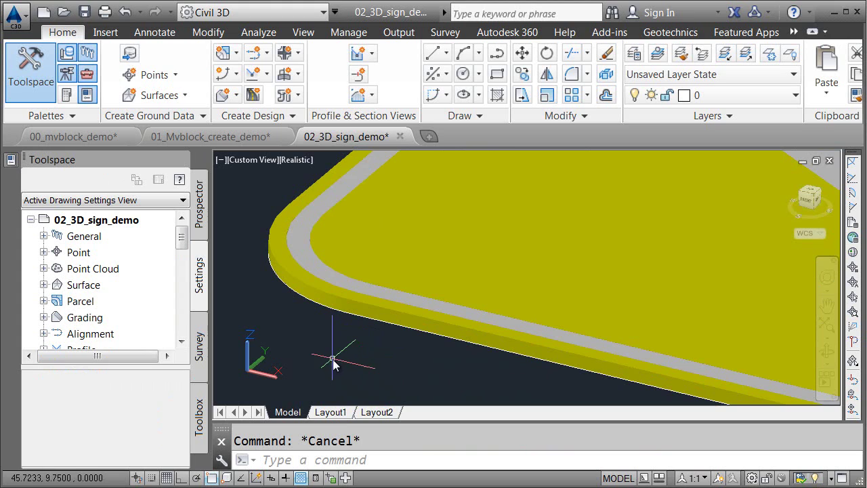
pyautogui.scroll(-2, 326, 362)
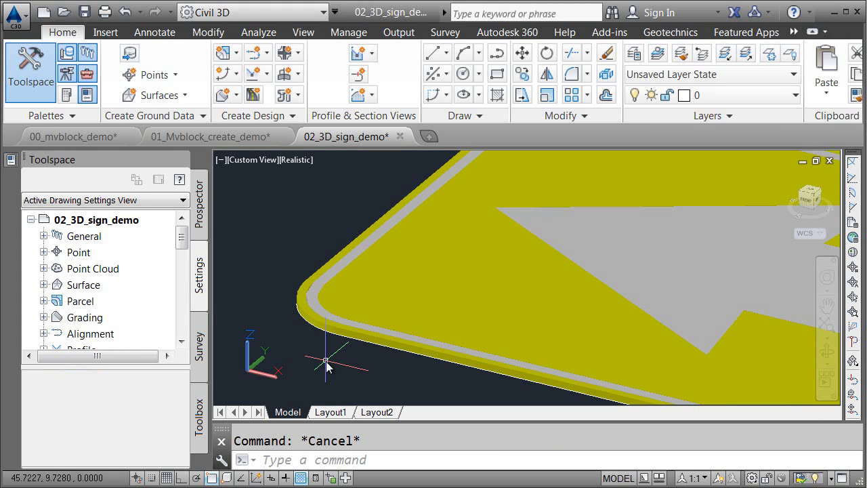
# - Set the arrow and border strip solids to index colour 250 (black)
pyautogui.click(598, 236)
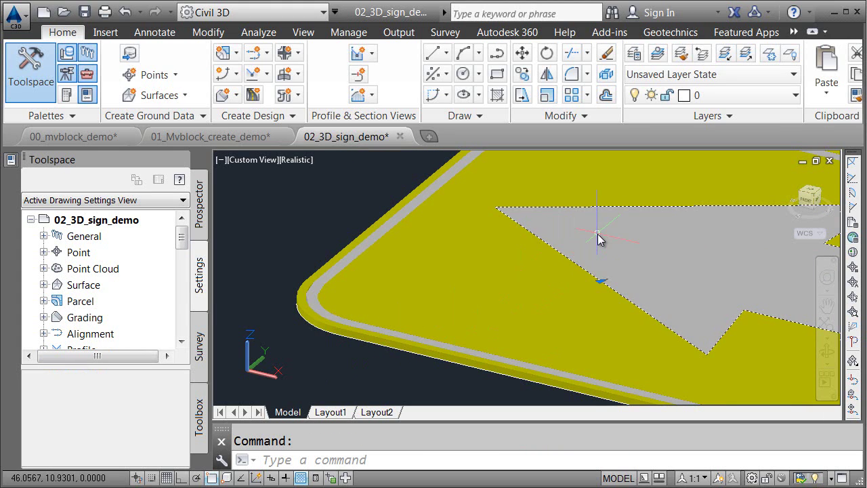
pyautogui.click(321, 305)
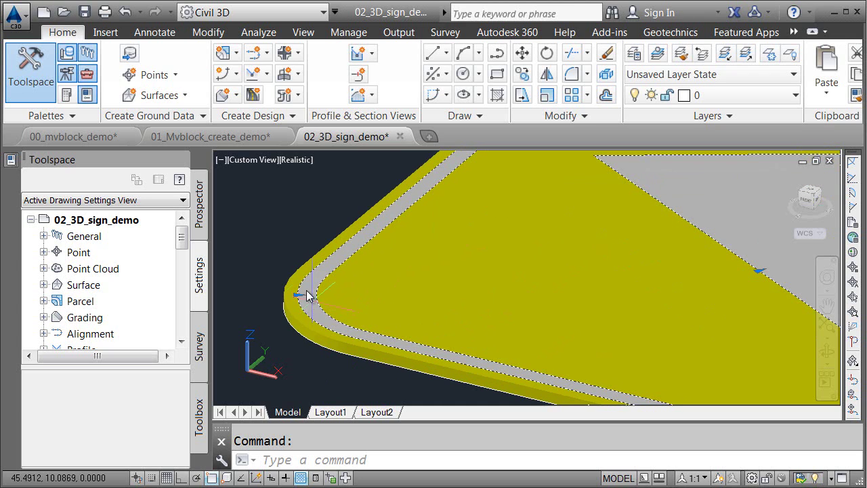
pyautogui.hotkey('ctrl', '1')
pyautogui.click(248, 205)
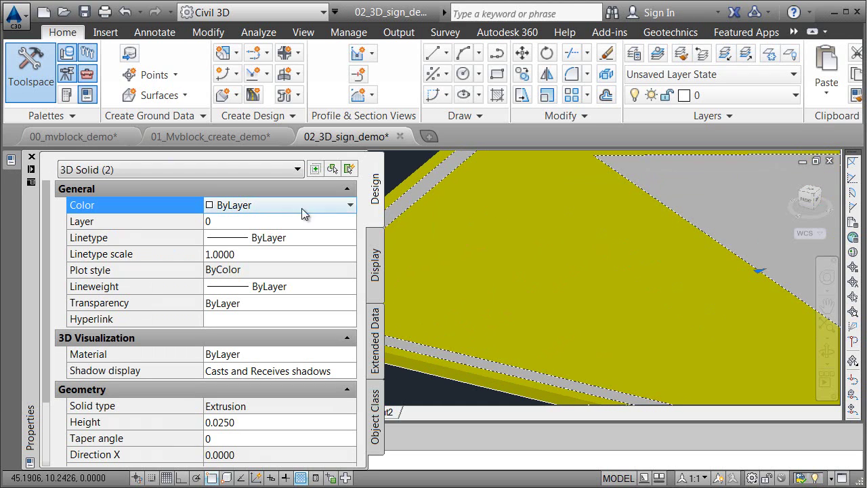
pyautogui.click(352, 205)
pyautogui.click(249, 348)
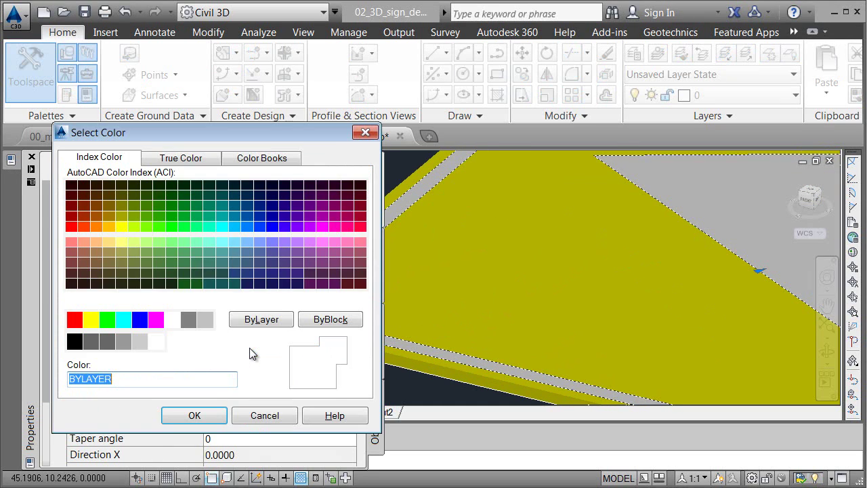
pyautogui.click(74, 341)
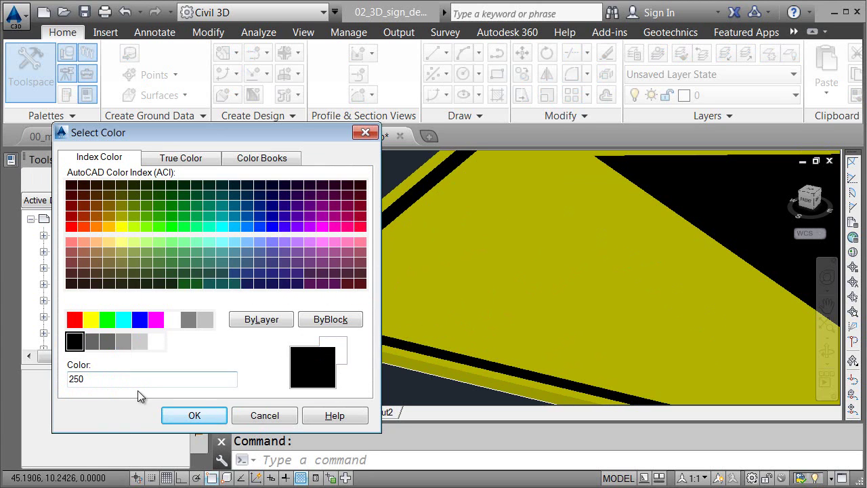
pyautogui.click(183, 416)
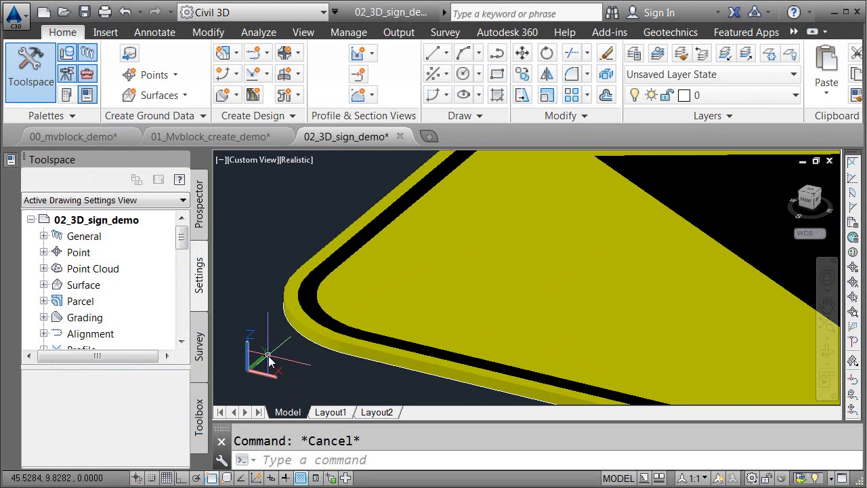
pyautogui.scroll(-5, 269, 362)
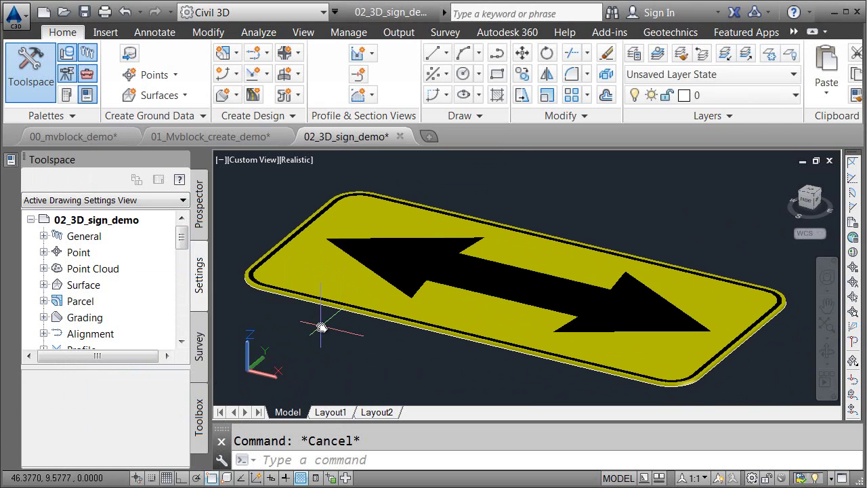
# - Window-select every object around the sign for erasing, then switch to removing objects
pyautogui.click(606, 52)
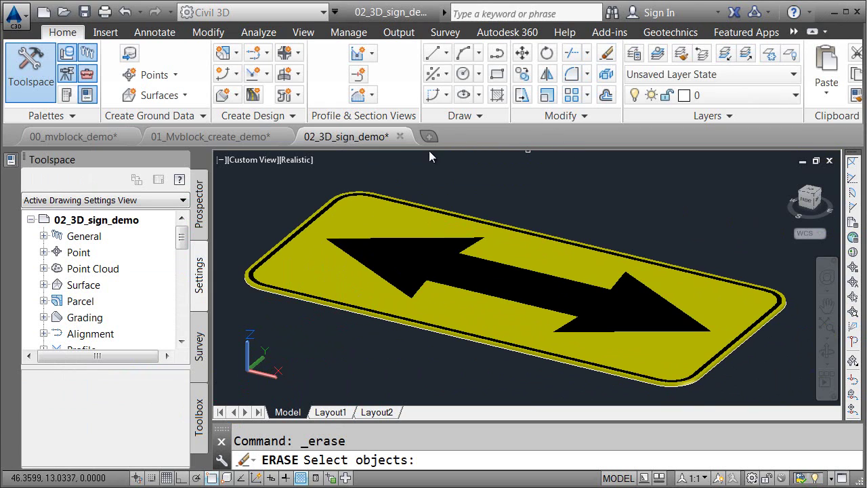
pyautogui.click(233, 177)
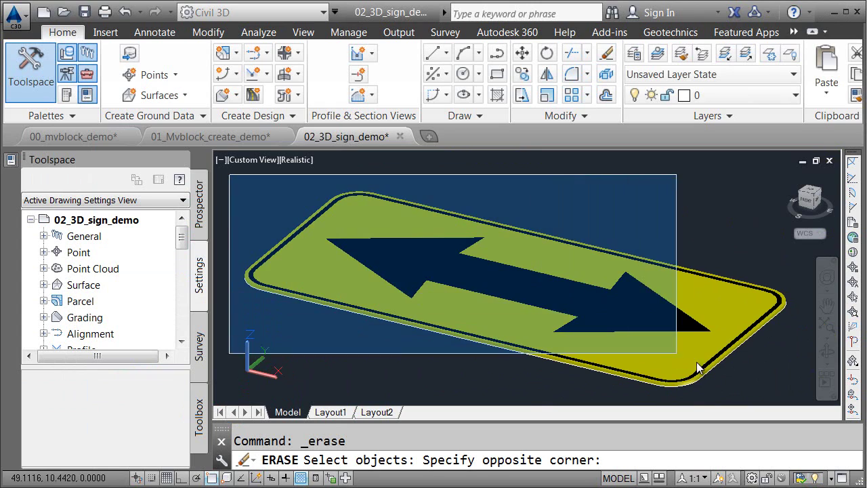
pyautogui.click(798, 402)
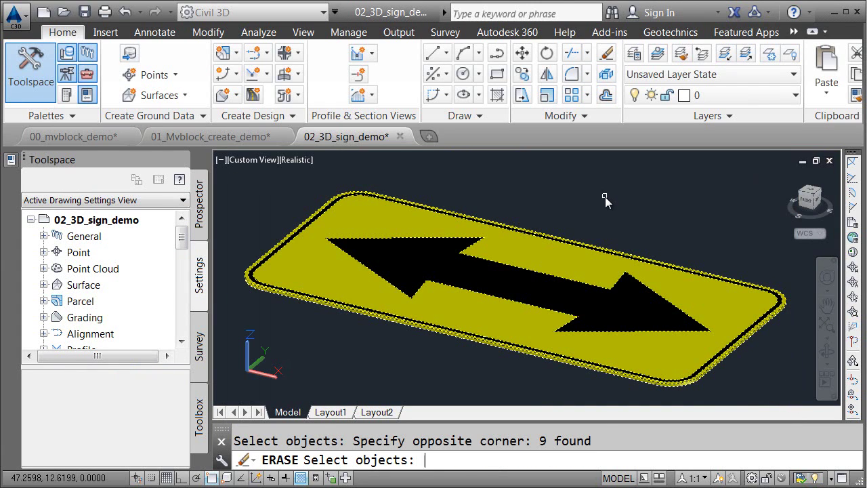
pyautogui.write('r')
pyautogui.press('Return')
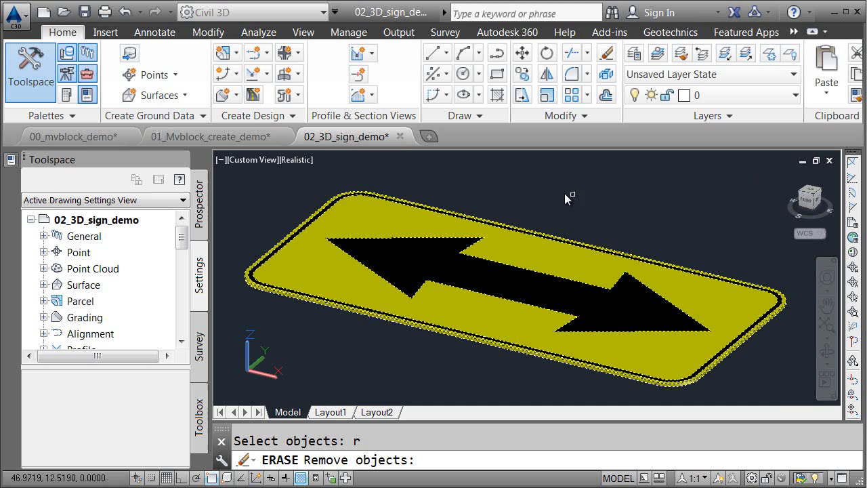
# - Exclude the arrow, yellow face, edge and border solids, erasing only the leftover outlines
pyautogui.click(390, 259)
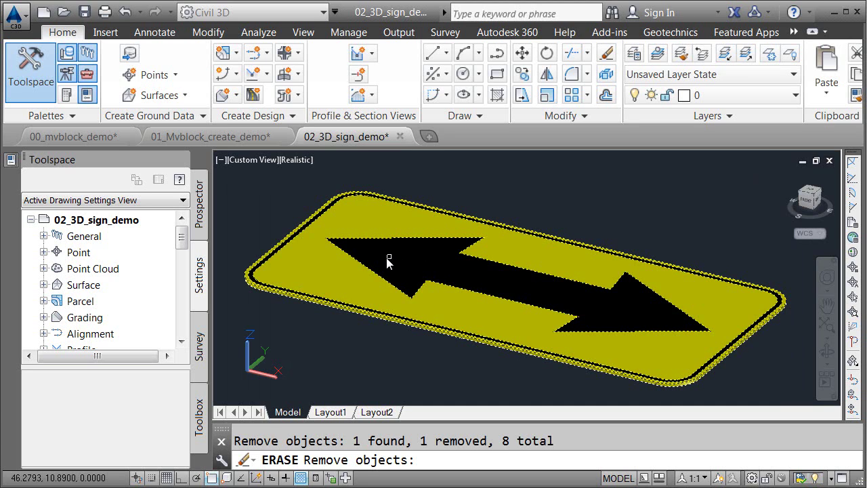
pyautogui.click(298, 269)
pyautogui.scroll(5, 242, 275)
pyautogui.click(274, 269)
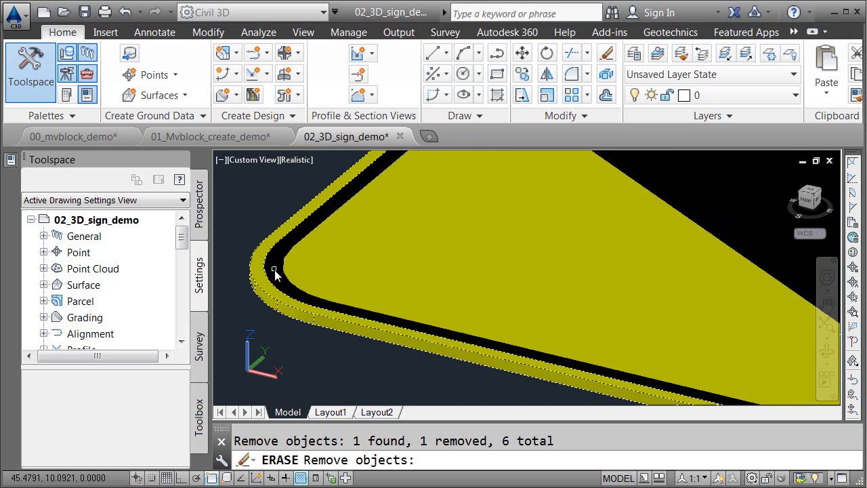
pyautogui.click(258, 273)
pyautogui.press('Return')
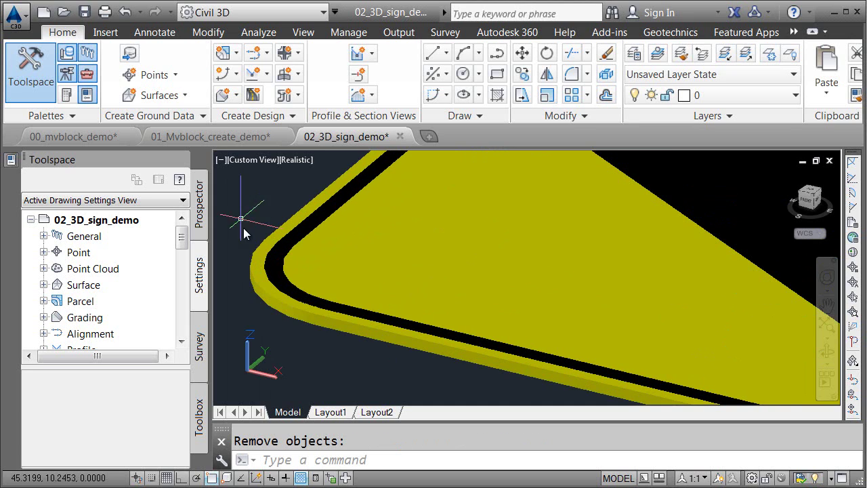
pyautogui.scroll(-6, 253, 248)
pyautogui.moveTo(333, 256); pyautogui.dragTo(339, 286, button='middle')
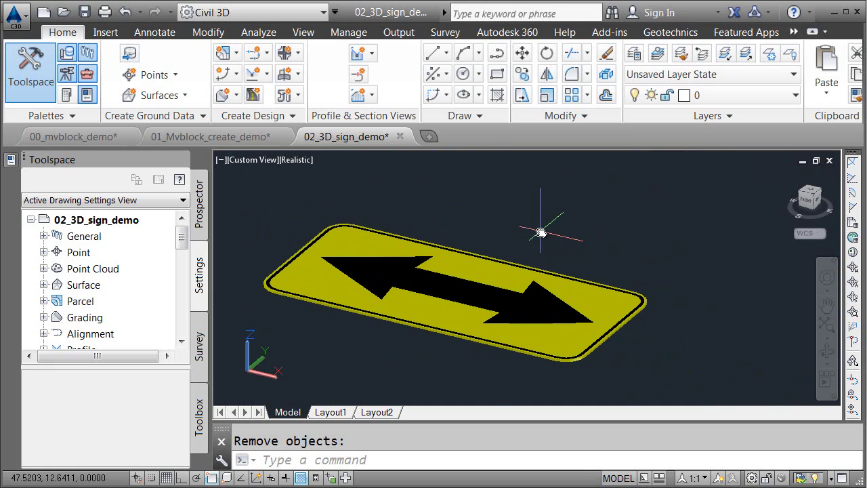
# - Draw a circle of diameter 0.2 beside the sign
pyautogui.click(464, 74)
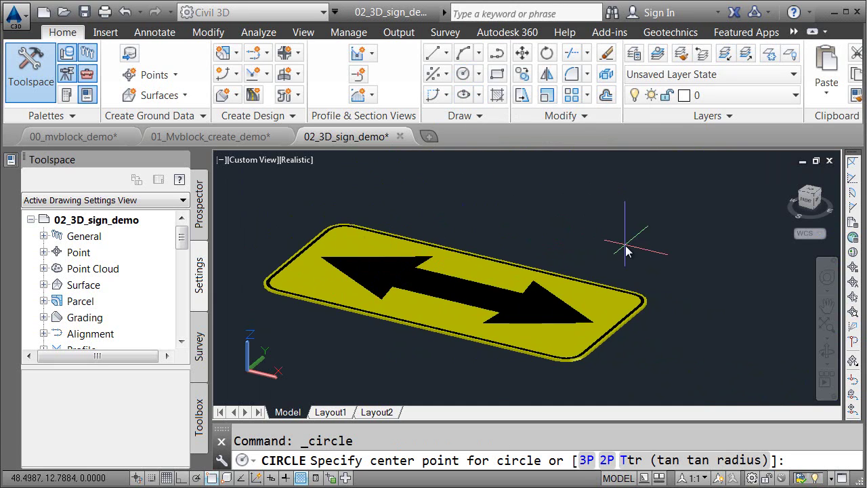
pyautogui.click(654, 359)
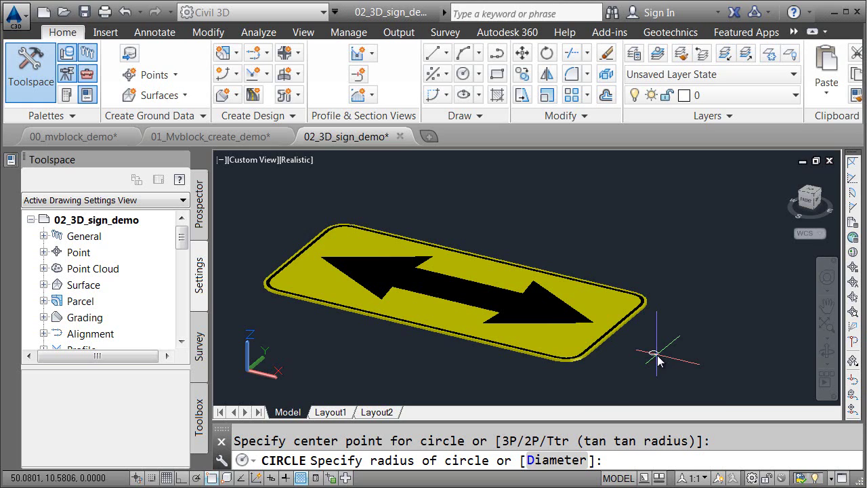
pyautogui.click(557, 460)
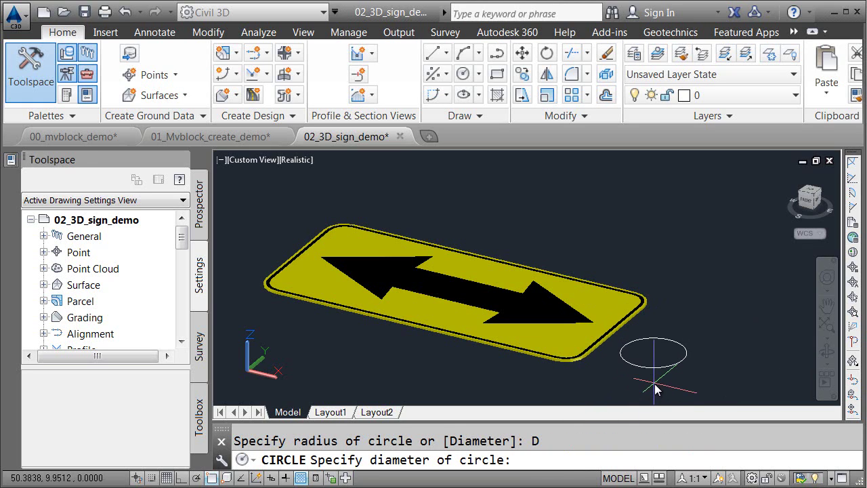
pyautogui.write('.2')
pyautogui.press('Return')
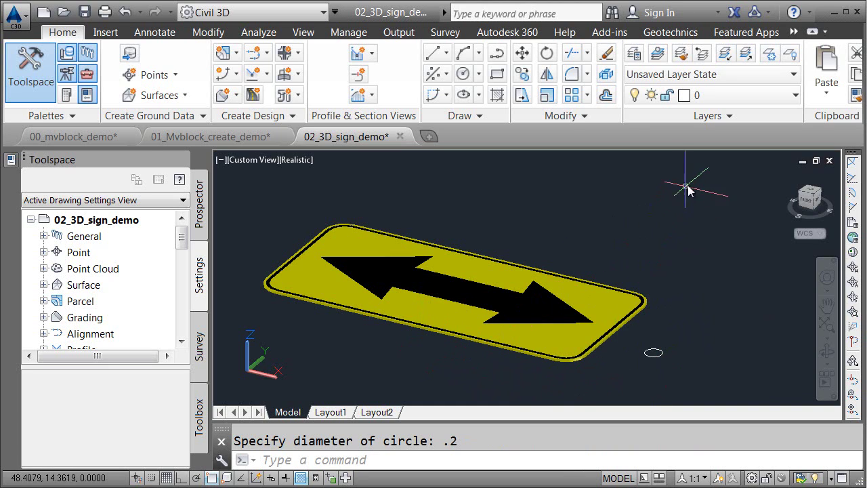
# - Press-pull the small circle 5 units up into a cylindrical post
pyautogui.rightClick(704, 169)
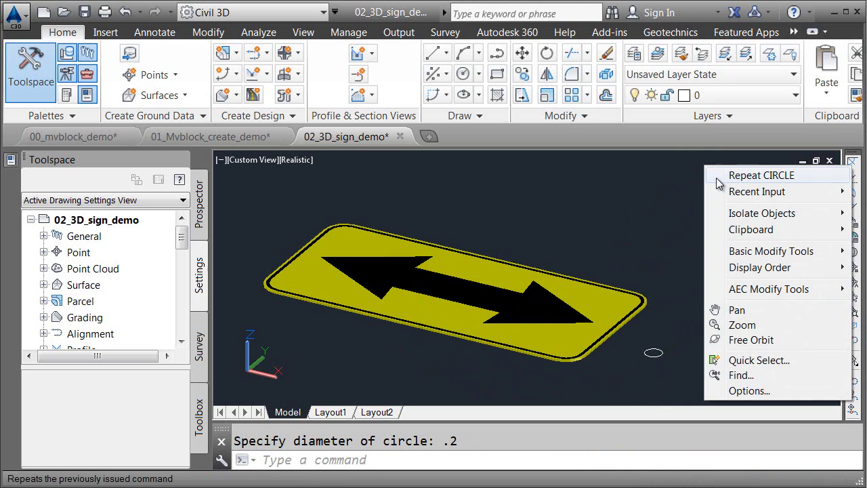
pyautogui.moveTo(757, 191)
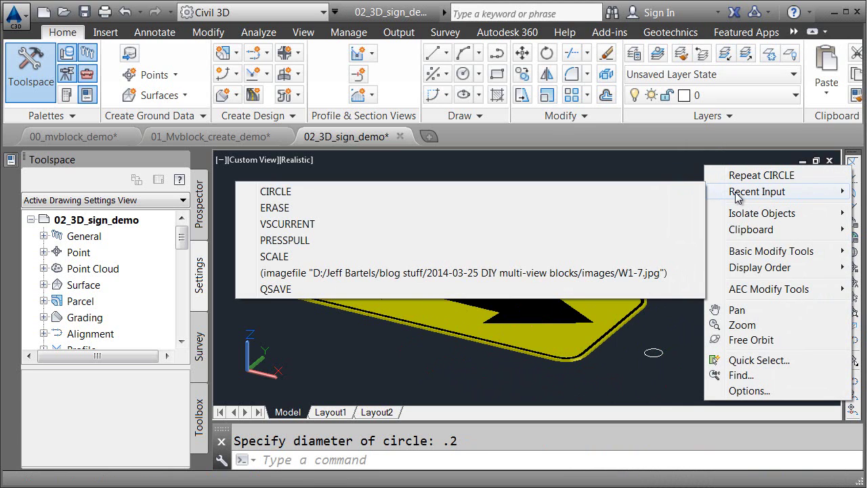
pyautogui.click(299, 240)
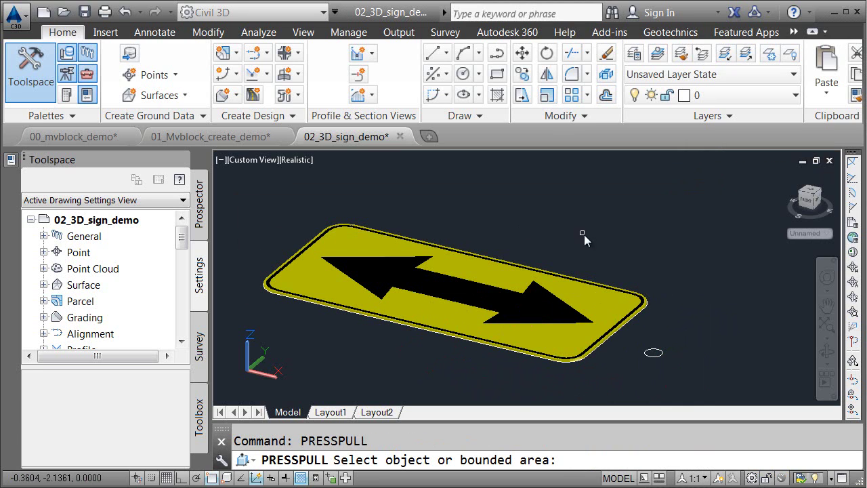
pyautogui.click(655, 357)
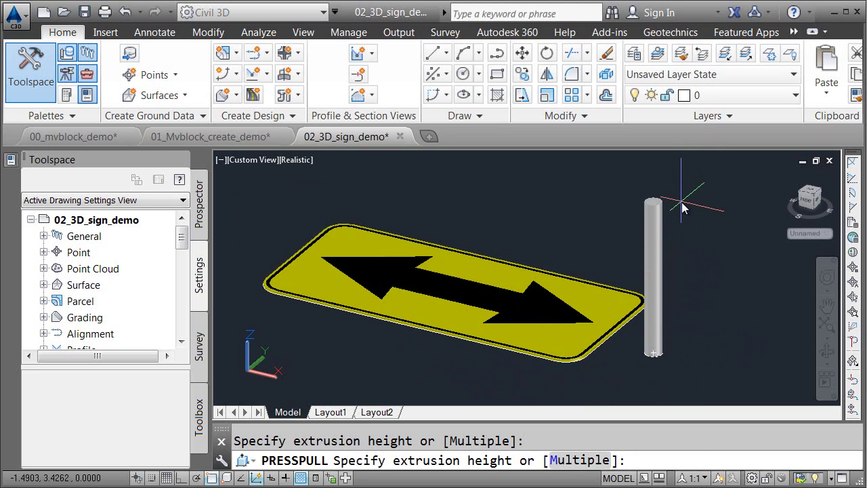
pyautogui.write('5')
pyautogui.press('Return')
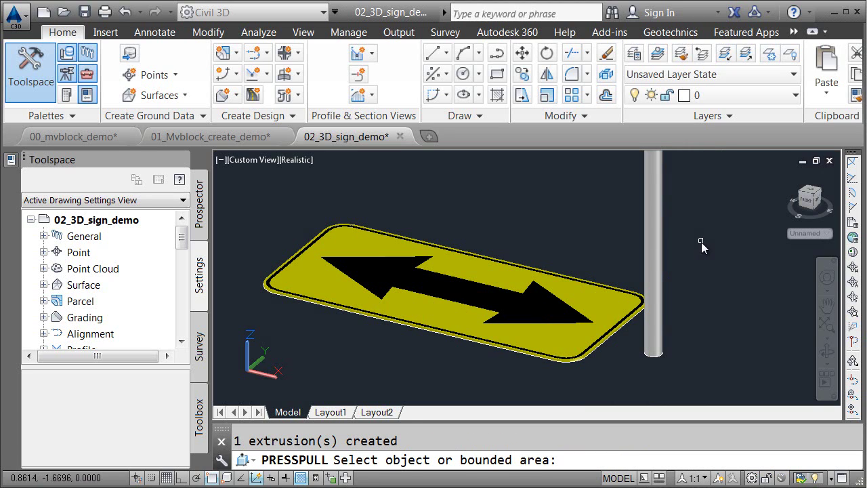
pyautogui.press('Return')
pyautogui.press('Escape')
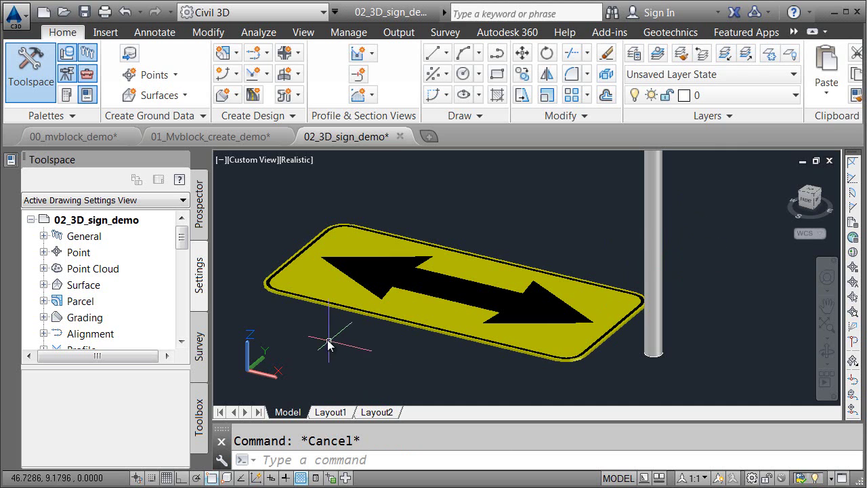
# - Window-select the sign and try the gizmo's move and scale modes, cancelling each
pyautogui.keyDown('shift'); pyautogui.moveTo(305, 330); pyautogui.dragTo(369, 279, button='middle'); pyautogui.keyUp('shift')
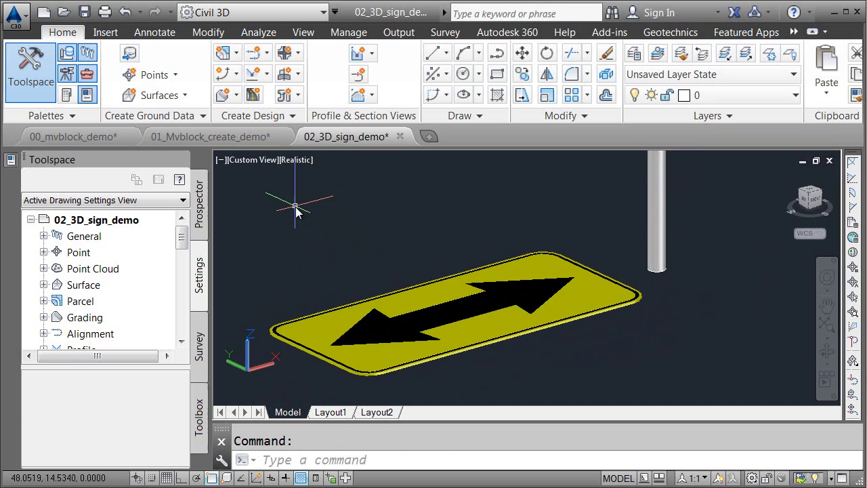
pyautogui.click(252, 189)
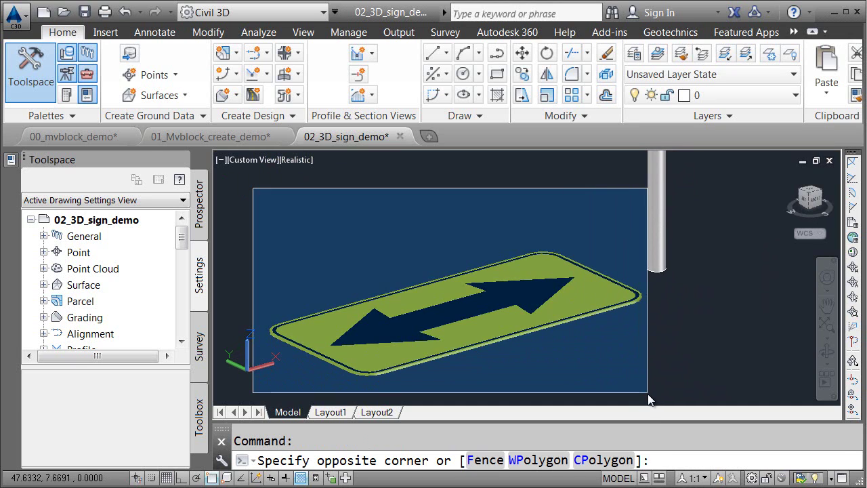
pyautogui.click(647, 393)
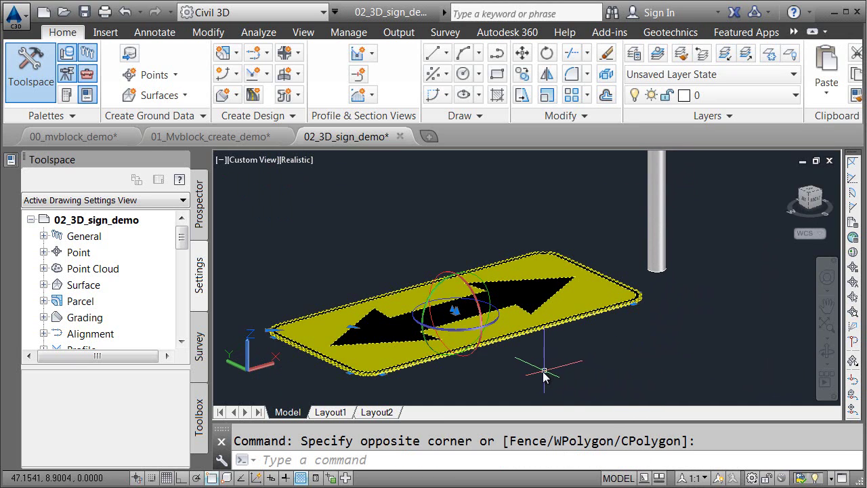
pyautogui.rightClick(479, 311)
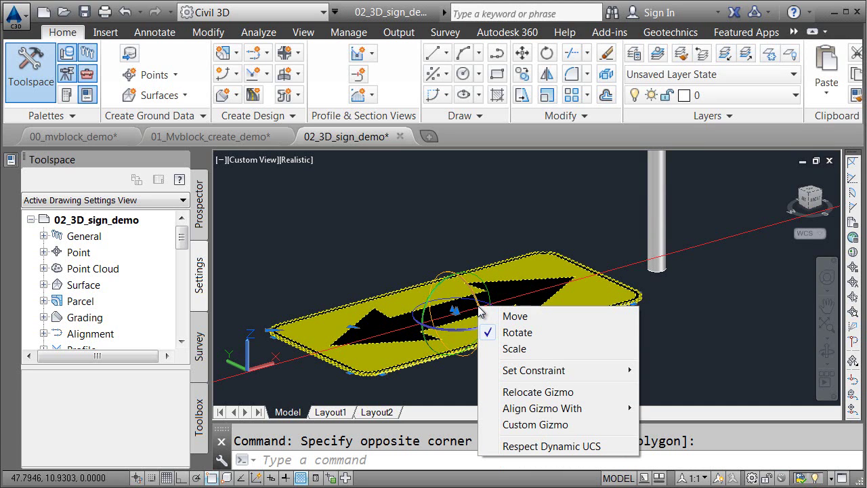
pyautogui.click(506, 316)
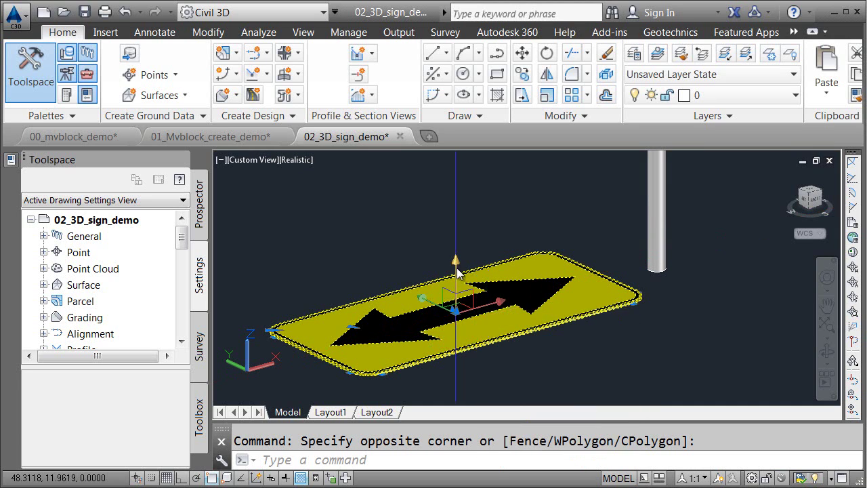
pyautogui.moveTo(459, 275); pyautogui.dragTo(455, 218)
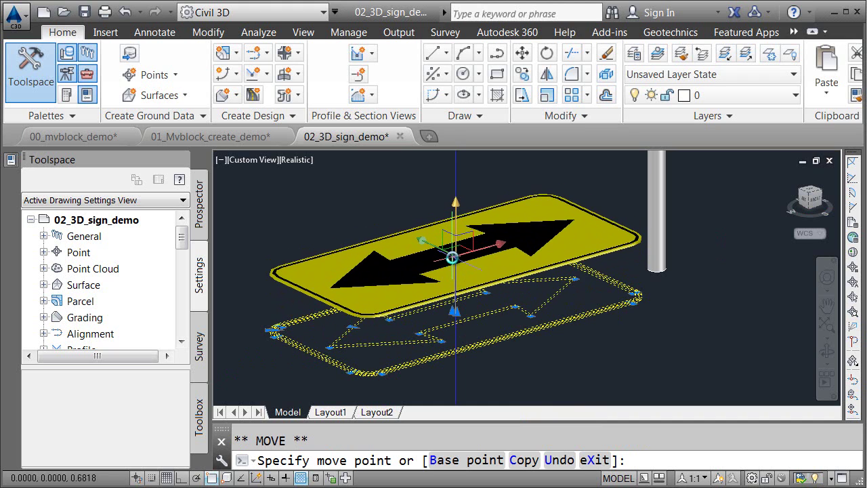
pyautogui.press('Escape')
pyautogui.rightClick(457, 293)
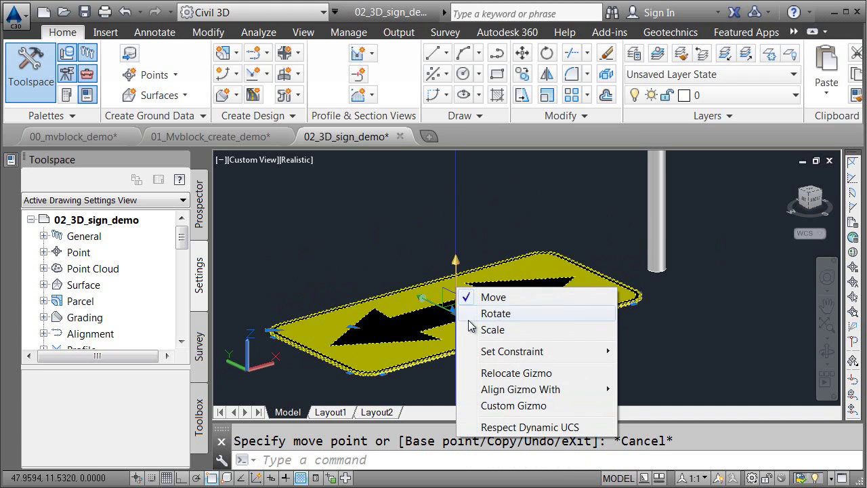
pyautogui.click(466, 330)
pyautogui.moveTo(458, 262); pyautogui.dragTo(456, 235)
pyautogui.press('Escape')
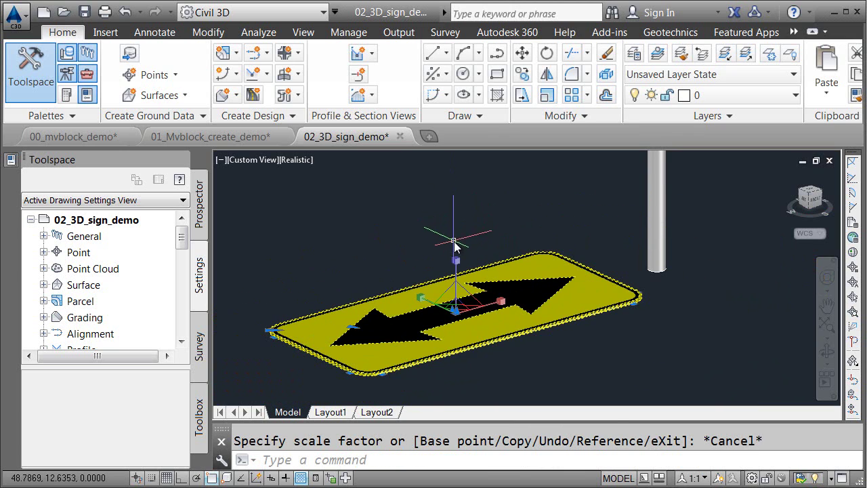
# - Rotate the sign upright with the rotate gizmo, Ortho locking it to right angles
pyautogui.rightClick(456, 286)
pyautogui.click(494, 310)
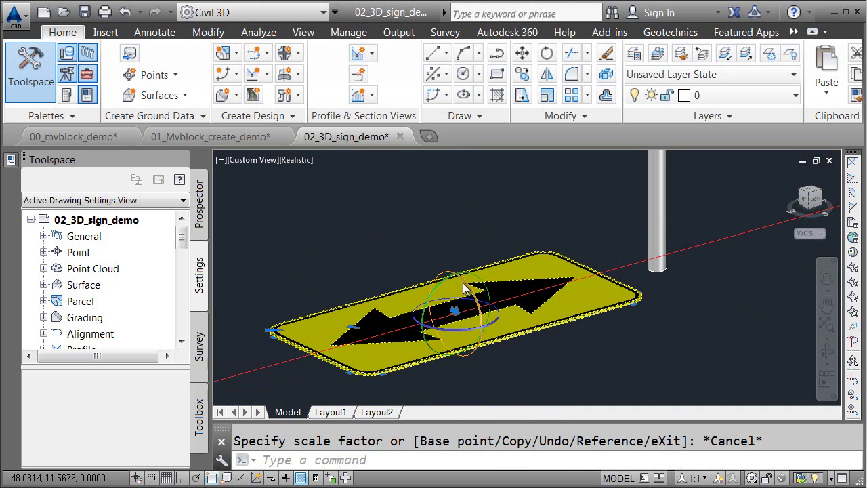
pyautogui.click(463, 286)
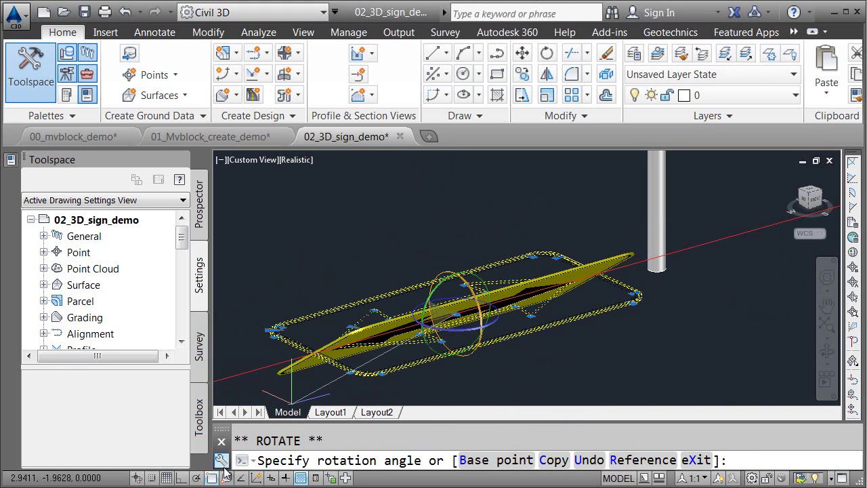
pyautogui.click(182, 478)
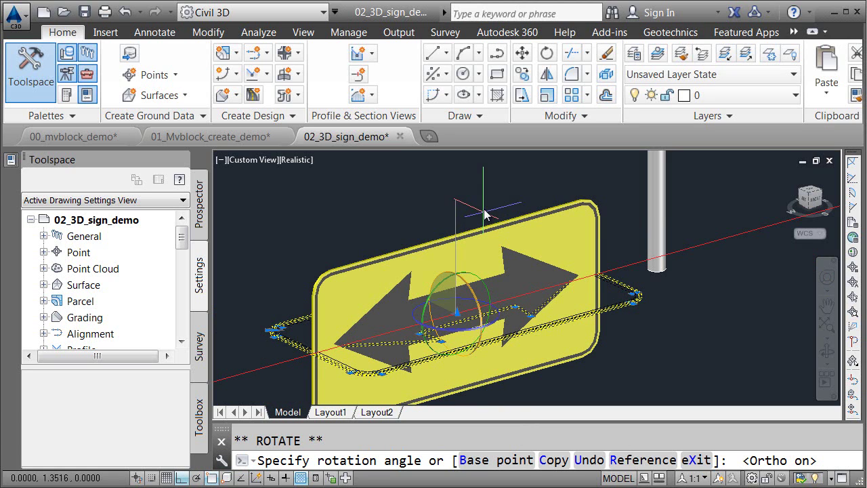
pyautogui.click(481, 189)
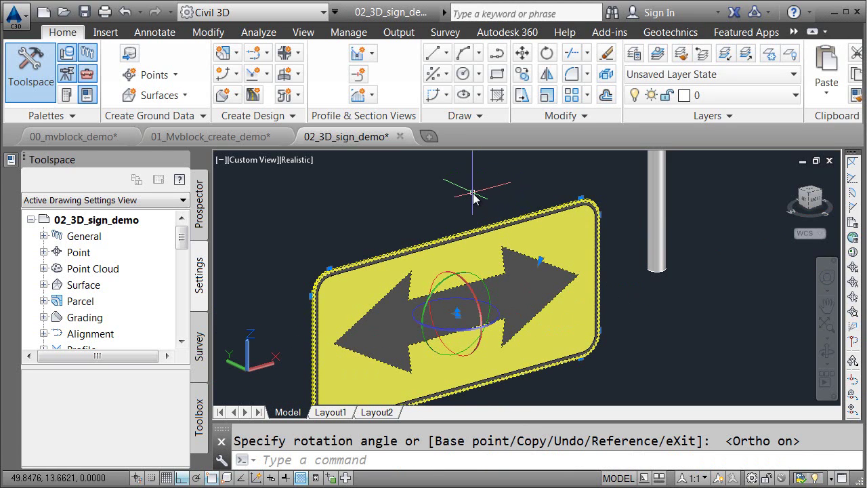
pyautogui.press('Escape')
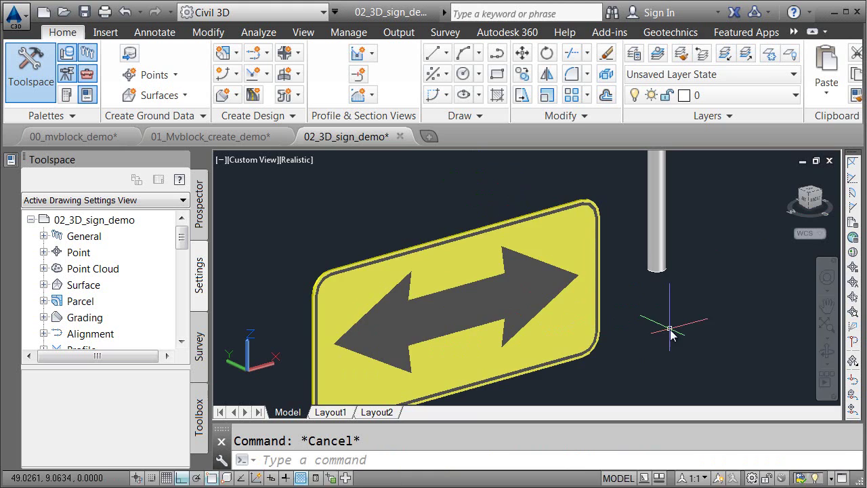
pyautogui.keyDown('shift'); pyautogui.moveTo(670, 332); pyautogui.dragTo(562, 353, button='middle'); pyautogui.keyUp('shift')
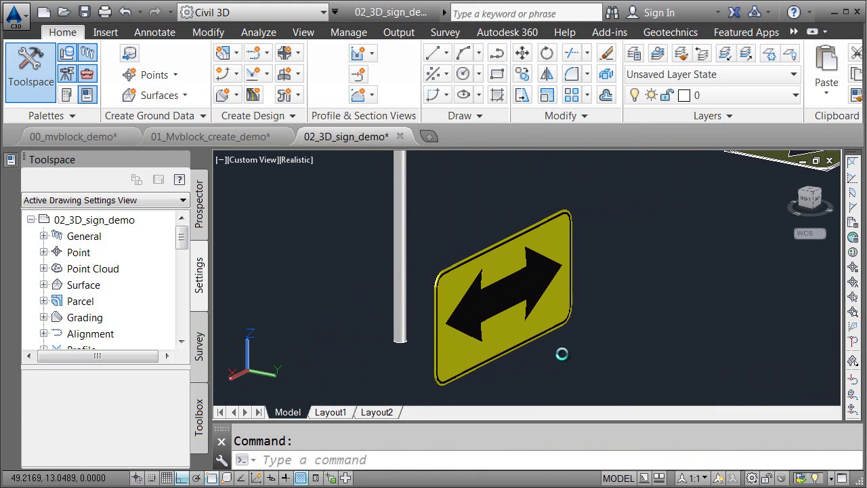
# - Move the sign, taking the midpoint of its bottom edge as the base point
pyautogui.click(523, 53)
pyautogui.click(429, 190)
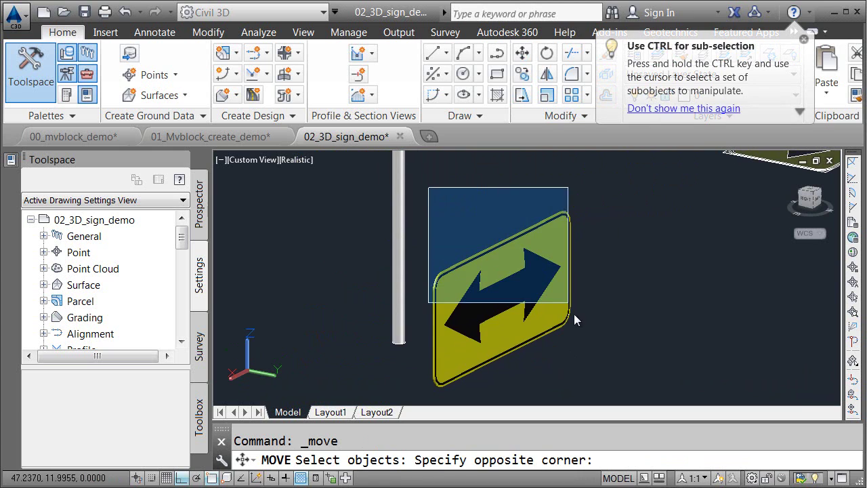
pyautogui.click(598, 389)
pyautogui.press('Return')
pyautogui.scroll(5, 519, 358)
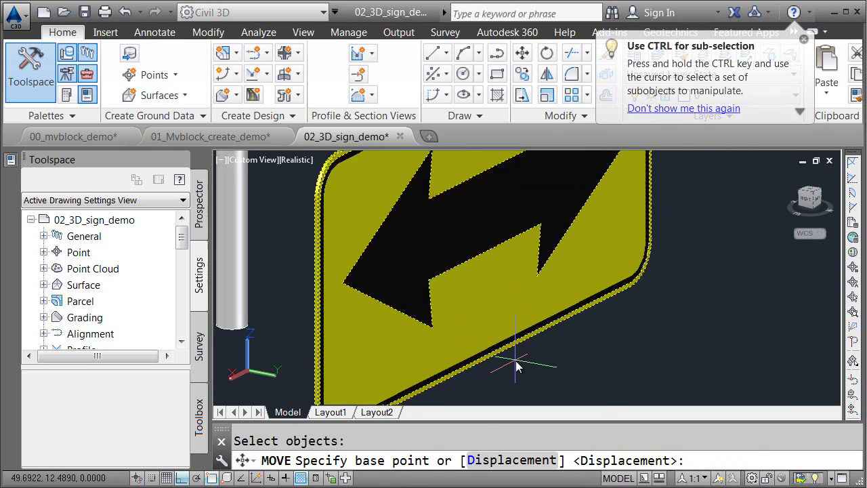
pyautogui.keyDown('shift'); pyautogui.rightClick(539, 352); pyautogui.keyUp('shift')
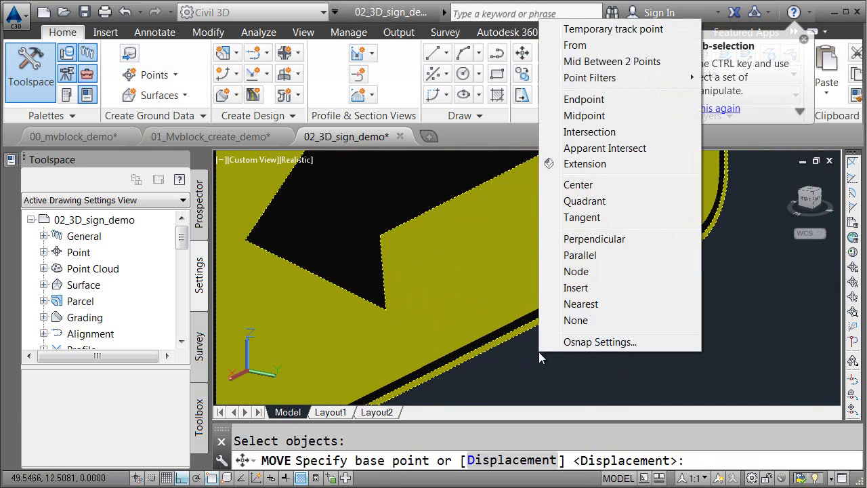
pyautogui.click(580, 116)
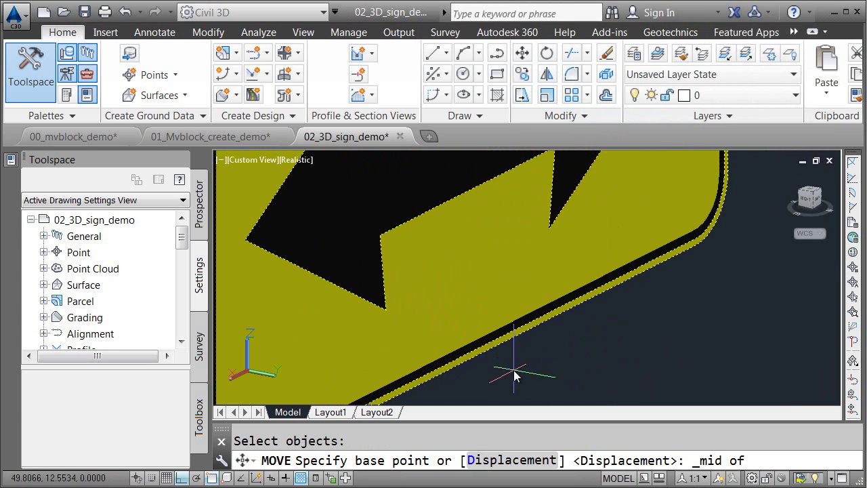
pyautogui.click(480, 358)
# - Snap the sign onto a quadrant point on the post's top edge
pyautogui.scroll(-6, 500, 356)
pyautogui.scroll(4, 457, 244)
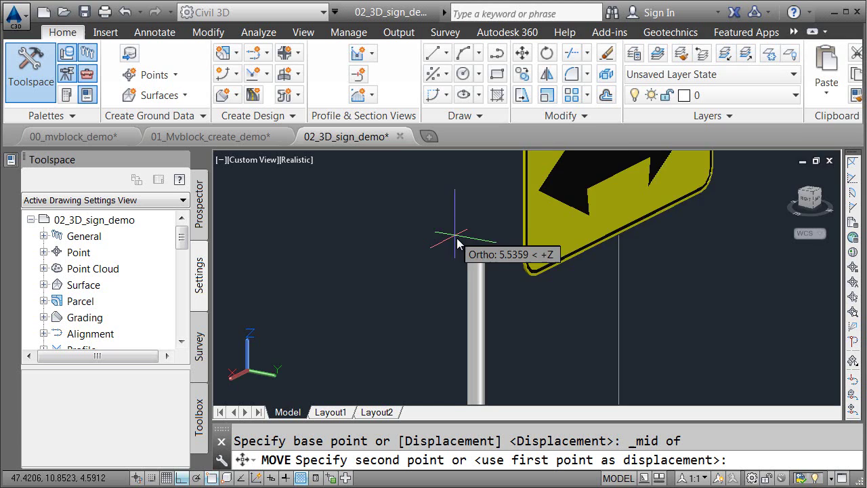
pyautogui.scroll(2, 457, 244)
pyautogui.keyDown('shift'); pyautogui.rightClick(488, 230); pyautogui.keyUp('shift')
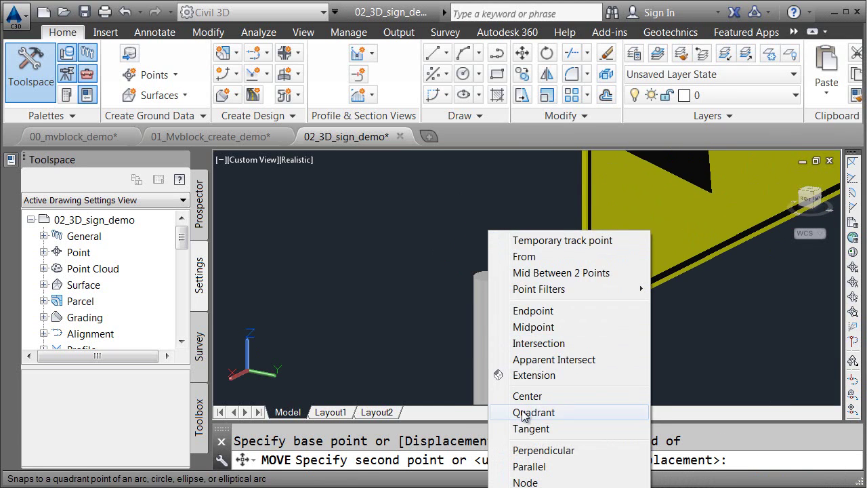
pyautogui.click(523, 413)
pyautogui.click(470, 272)
pyautogui.scroll(-1, 584, 278)
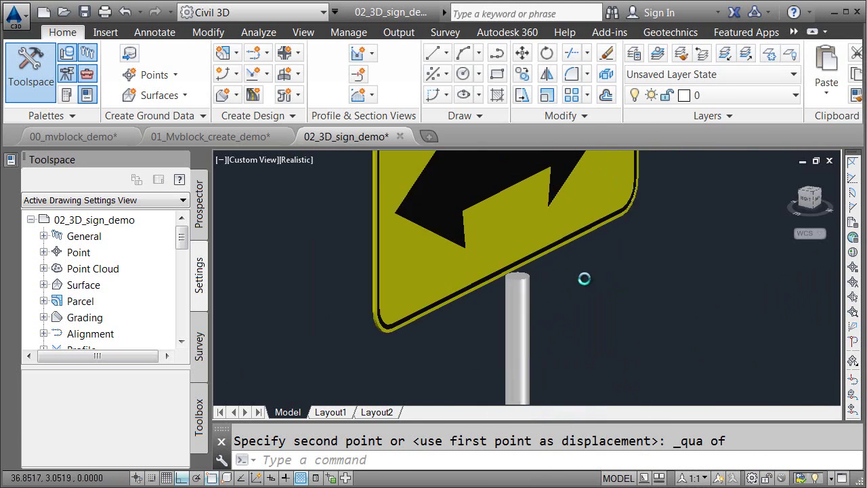
pyautogui.scroll(-2, 584, 279)
pyautogui.keyDown('shift'); pyautogui.moveTo(604, 285); pyautogui.dragTo(608, 223, button='middle'); pyautogui.keyUp('shift')
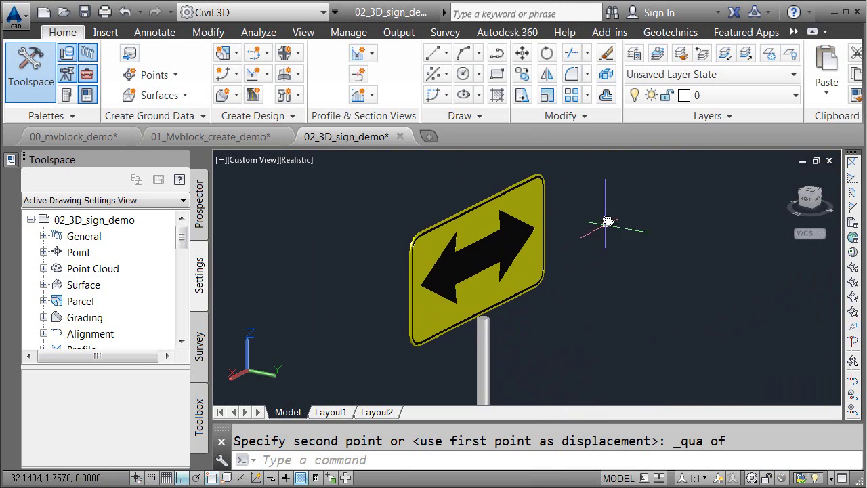
# - Press-pull the post's top face up 1.5 so it rises behind the sign
pyautogui.rightClick(628, 177)
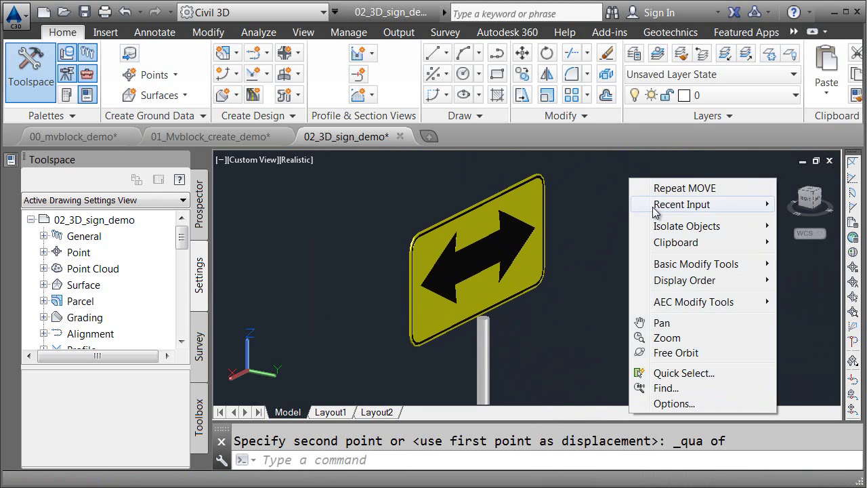
pyautogui.moveTo(656, 211)
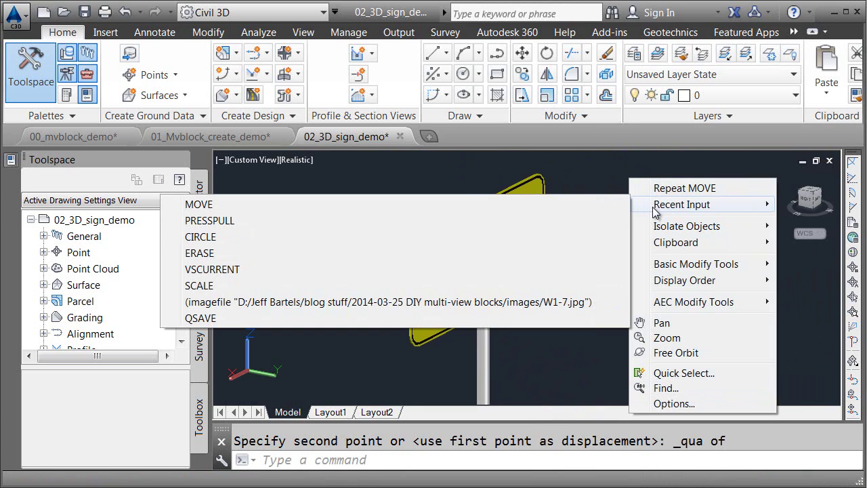
pyautogui.click(229, 225)
pyautogui.scroll(3, 486, 319)
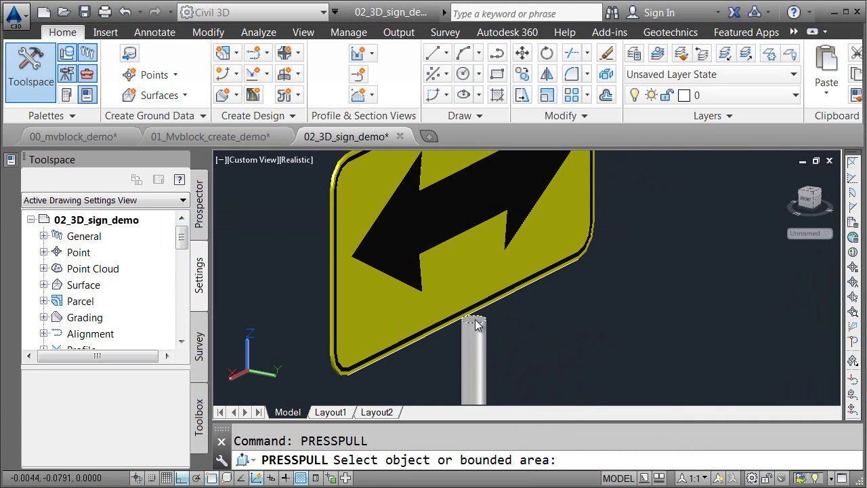
pyautogui.click(476, 325)
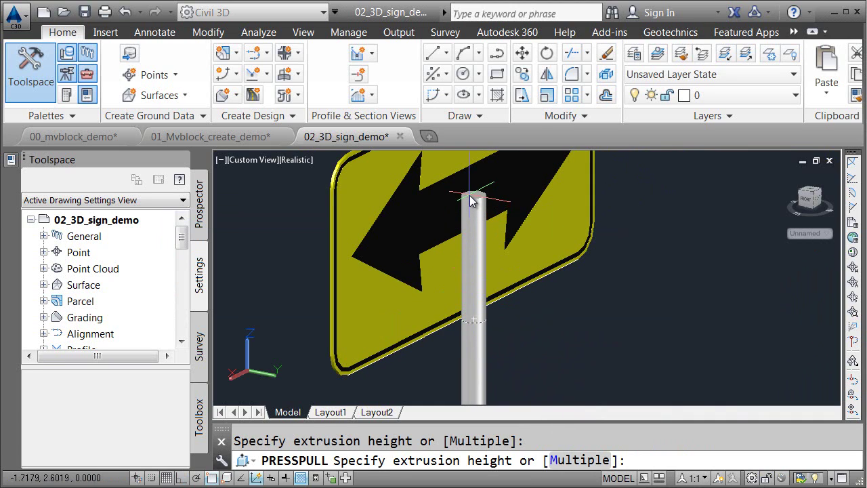
pyautogui.press('Return')
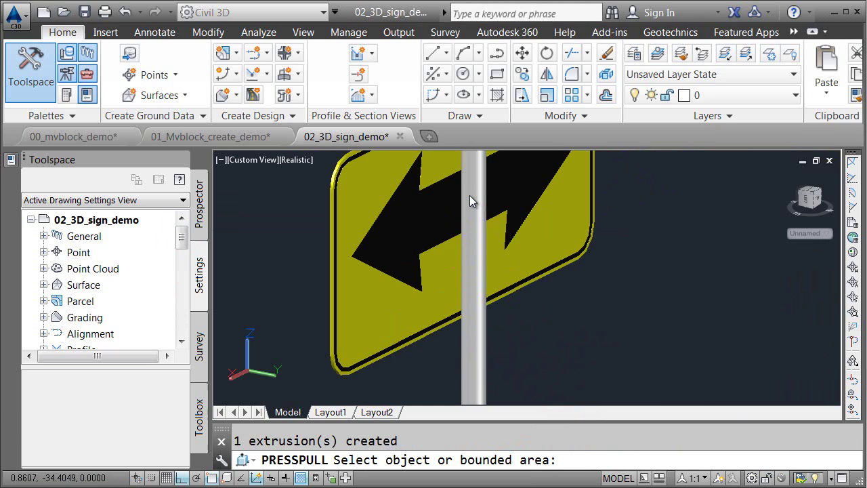
pyautogui.scroll(-5, 515, 264)
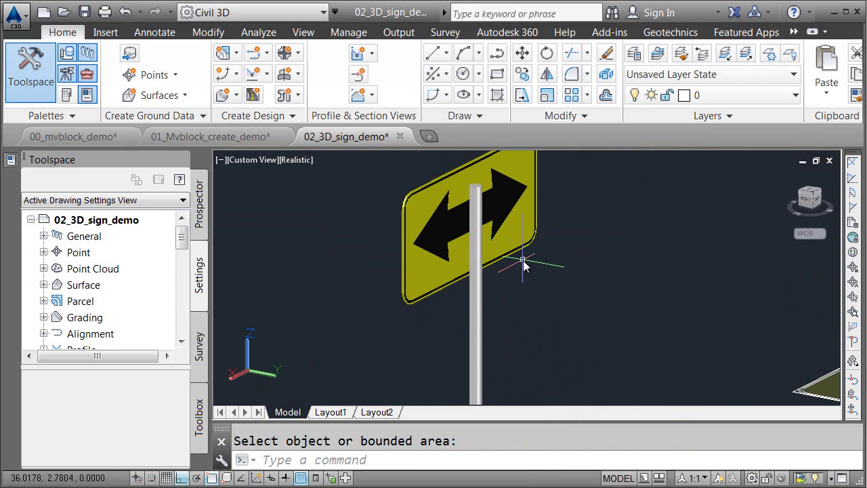
pyautogui.keyDown('shift'); pyautogui.moveTo(447, 327); pyautogui.dragTo(420, 278, button='middle'); pyautogui.keyUp('shift')
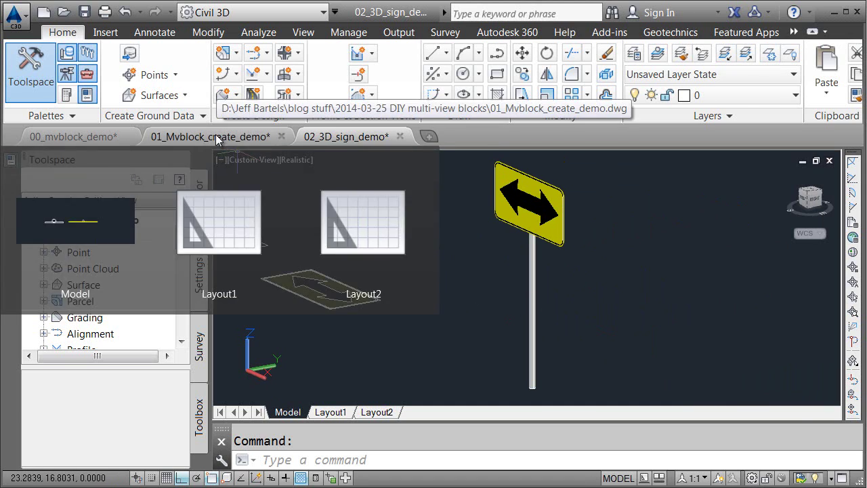
# - Switch to the 01_Mvblock_create_demo drawing and set the view to Top
pyautogui.click(216, 134)
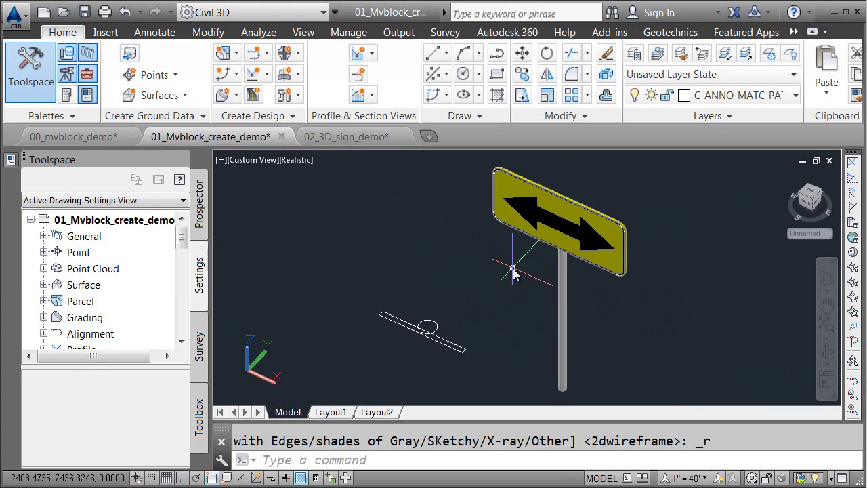
pyautogui.click(252, 160)
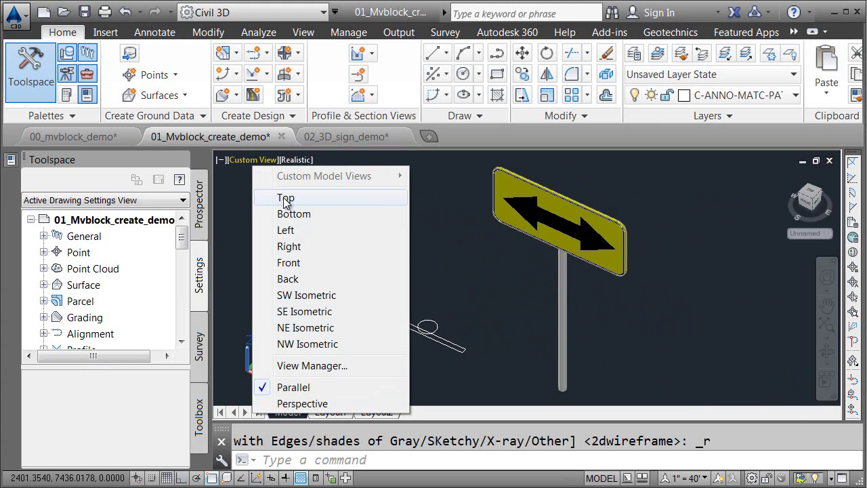
pyautogui.click(285, 198)
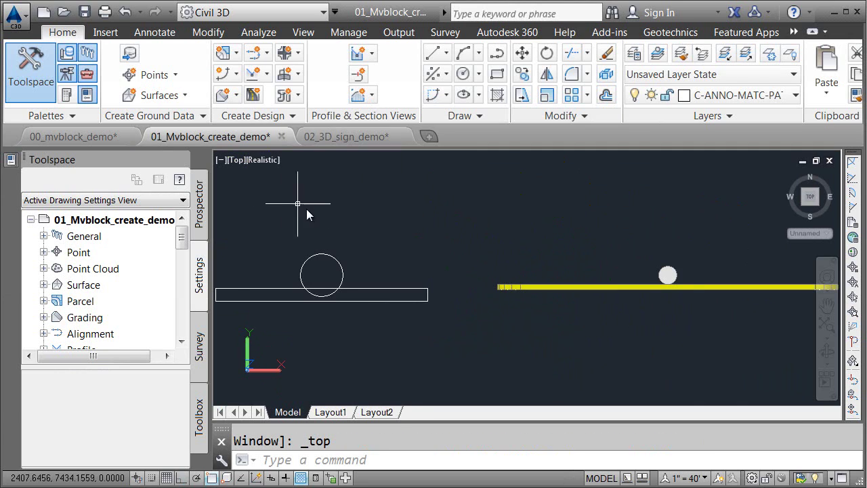
# - Define block W1-7-P from the circle and rectangle, based at the circle's centre
pyautogui.moveTo(360, 223); pyautogui.dragTo(511, 223, button='middle')
pyautogui.write('block')
pyautogui.press('Return')
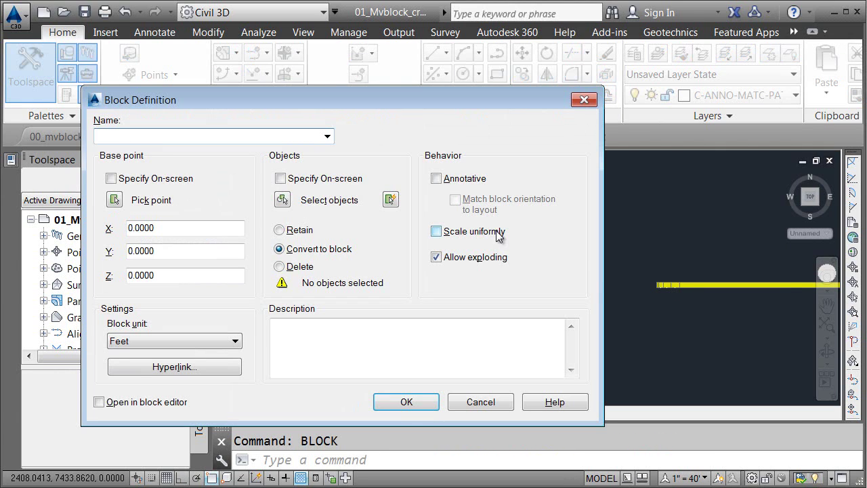
pyautogui.write('W1-7-P')
pyautogui.click(113, 199)
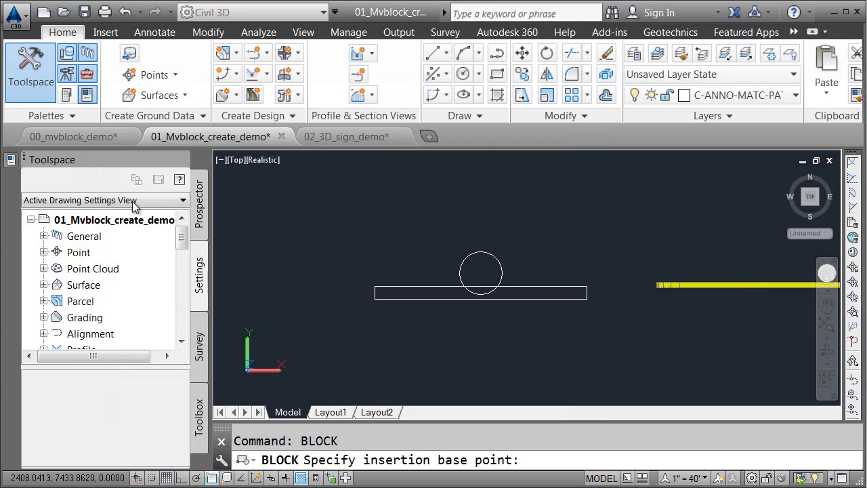
pyautogui.click(463, 259)
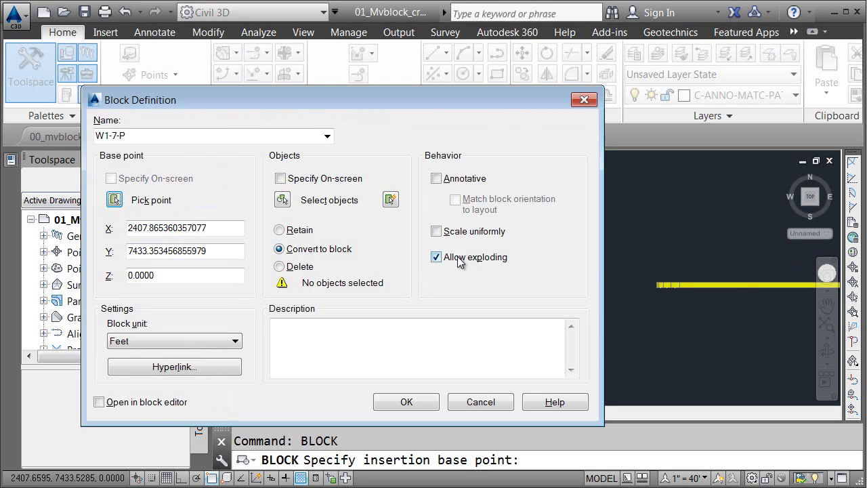
pyautogui.click(282, 199)
pyautogui.click(519, 229)
pyautogui.click(440, 312)
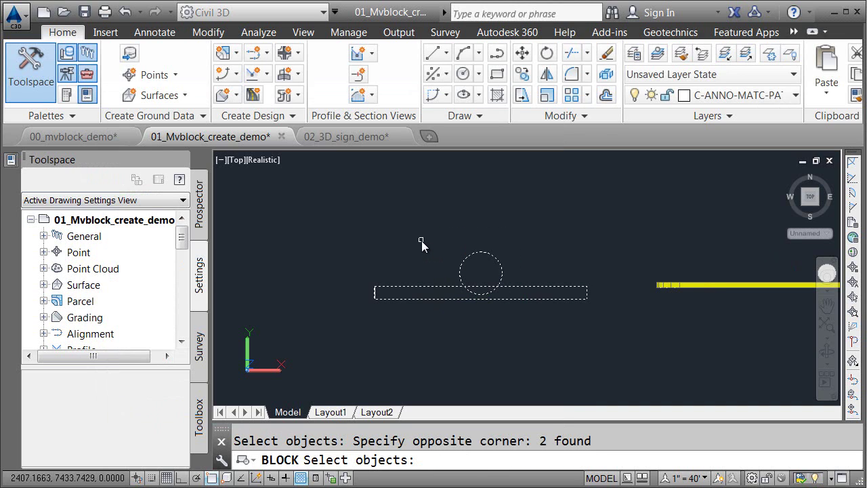
pyautogui.press('Return')
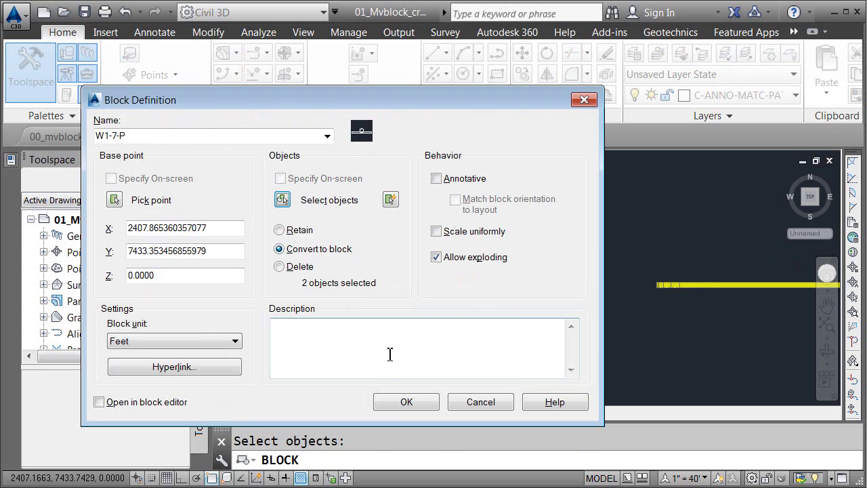
pyautogui.click(406, 401)
pyautogui.click(519, 300)
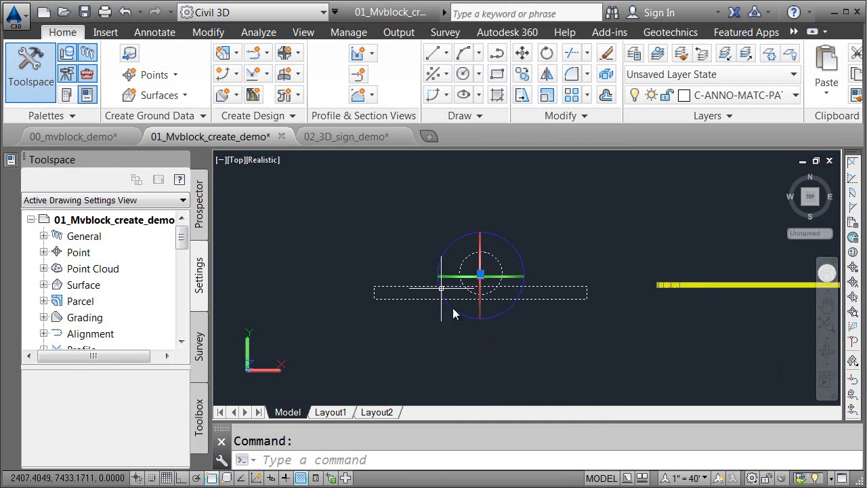
# - Set the visual style to 2D Wireframe and pan and orbit to show the 3D sign
pyautogui.click(265, 160)
pyautogui.click(292, 197)
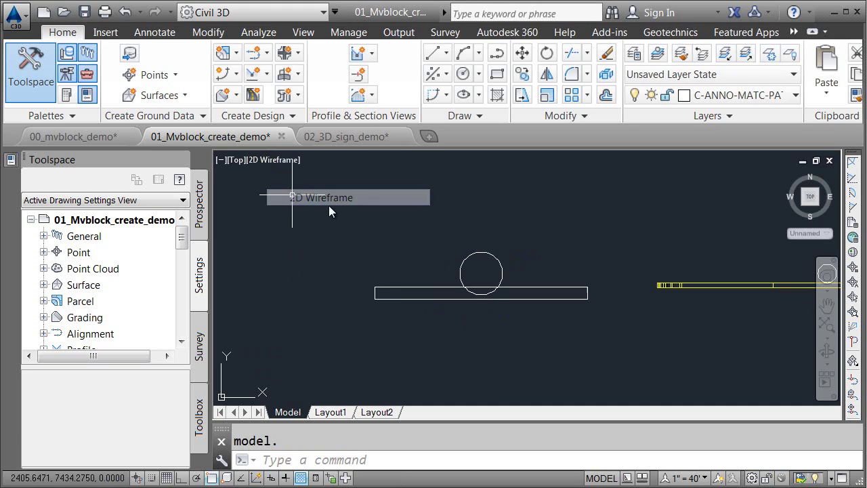
pyautogui.press('Escape')
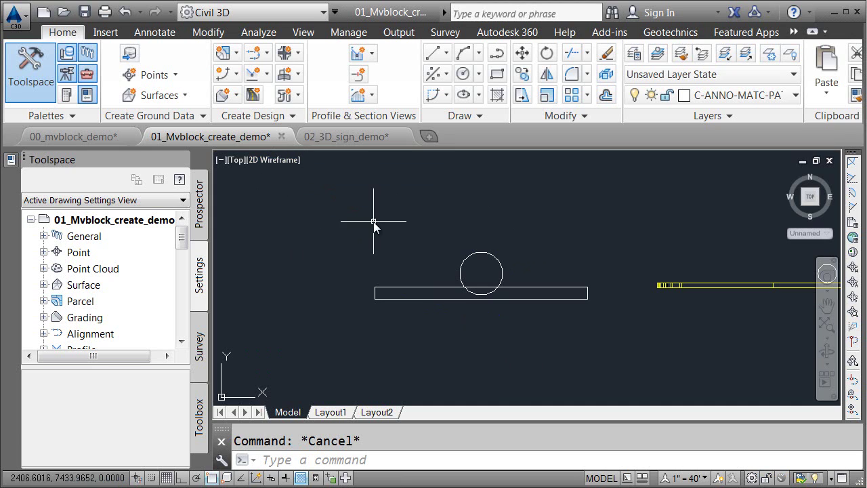
pyautogui.moveTo(660, 222); pyautogui.dragTo(353, 222, button='middle')
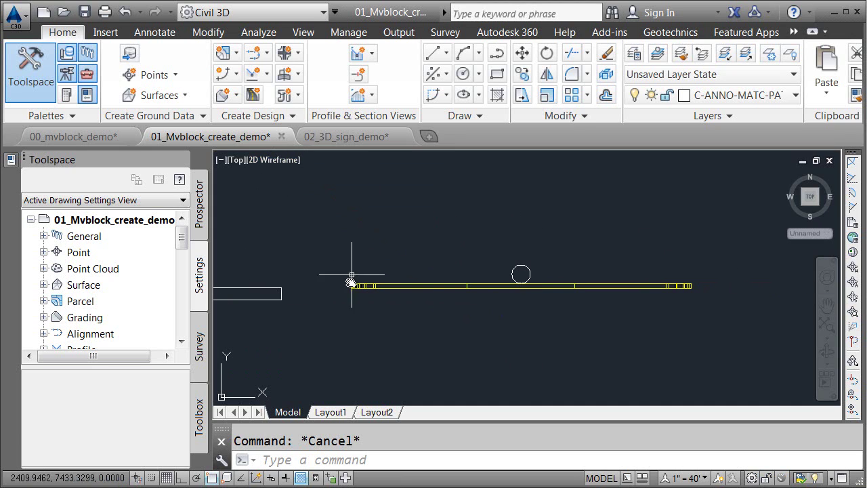
pyautogui.keyDown('shift'); pyautogui.moveTo(339, 354); pyautogui.dragTo(358, 300, button='middle'); pyautogui.keyUp('shift')
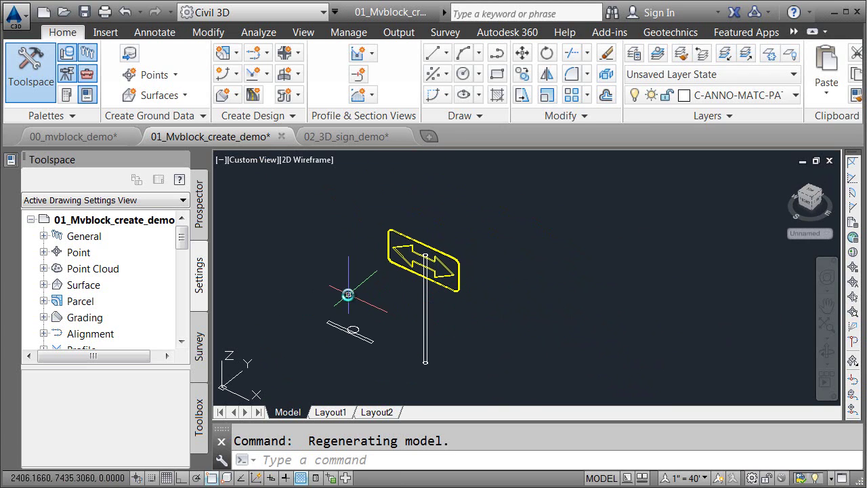
pyautogui.rightClick(337, 215)
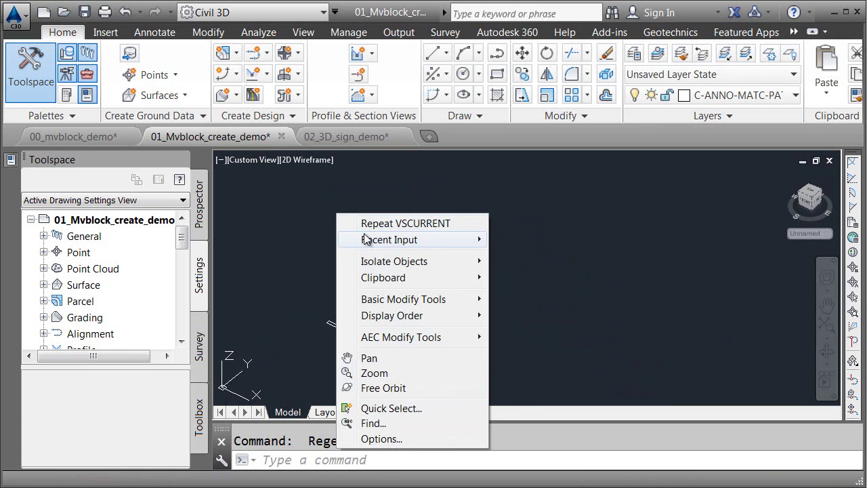
# - Create block W1-7-M from the nine sign and post objects, based at the post's foot
pyautogui.moveTo(366, 238)
pyautogui.click(518, 256)
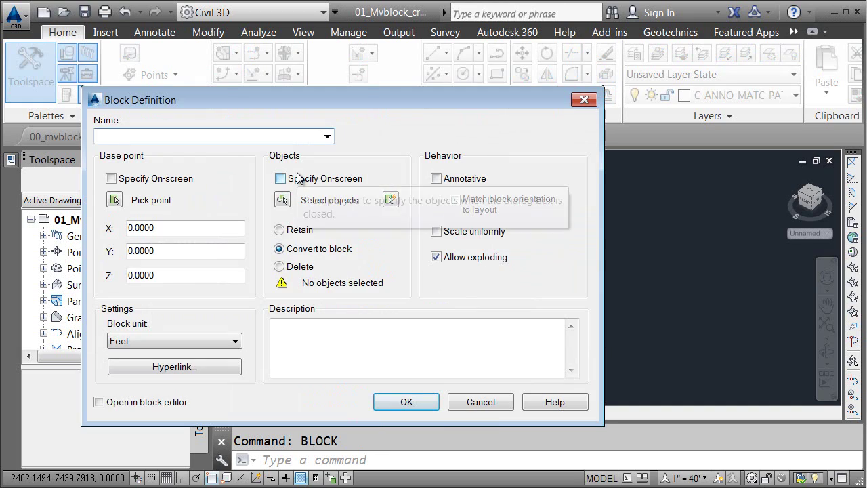
pyautogui.write('W1-')
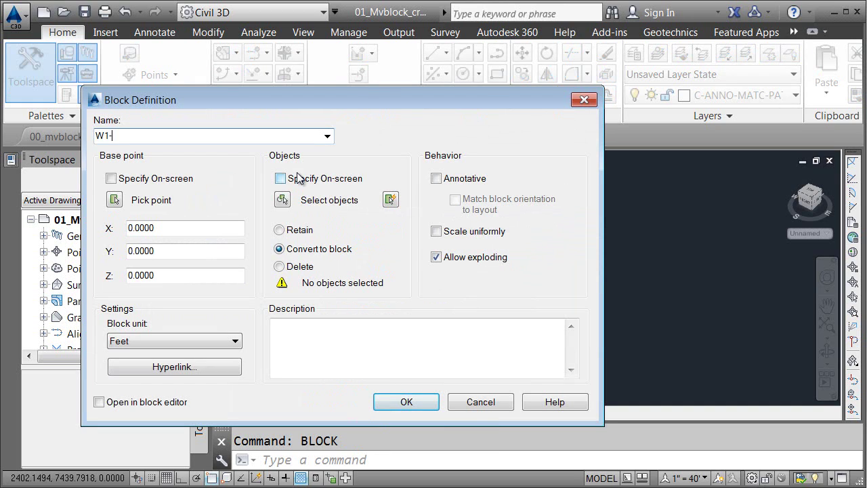
pyautogui.write('7-M')
pyautogui.click(114, 200)
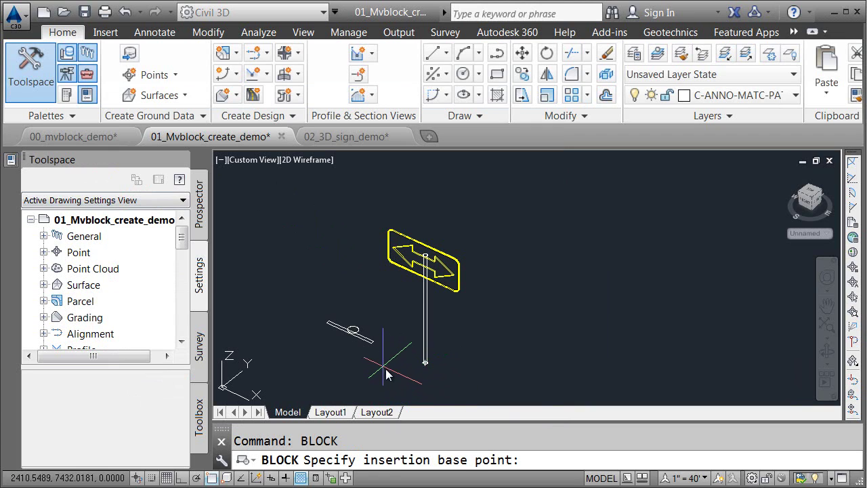
pyautogui.click(425, 366)
pyautogui.click(287, 201)
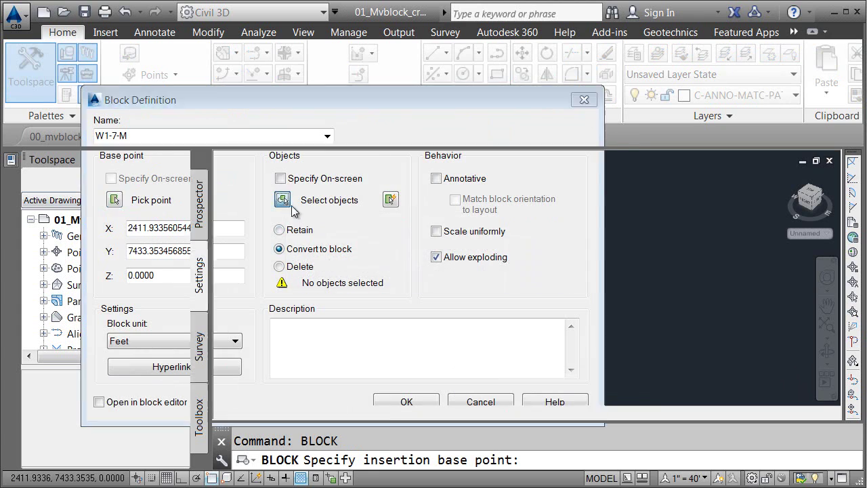
pyautogui.click(478, 208)
pyautogui.click(385, 380)
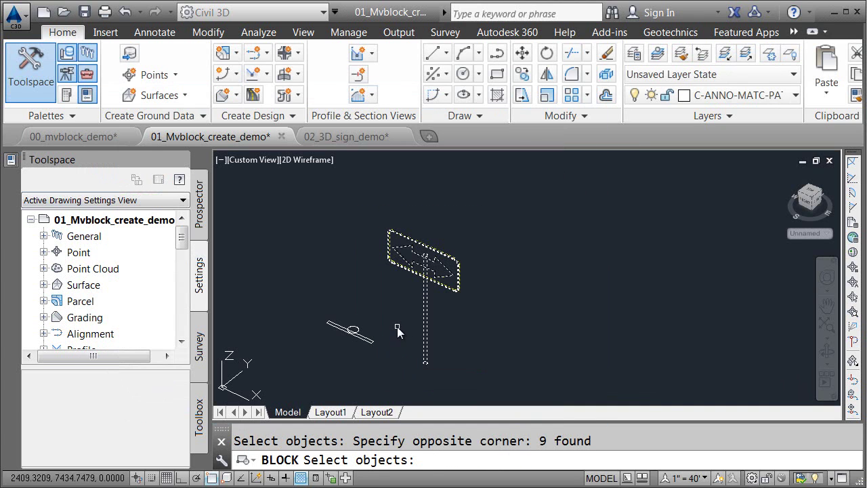
pyautogui.press('Return')
pyautogui.click(405, 403)
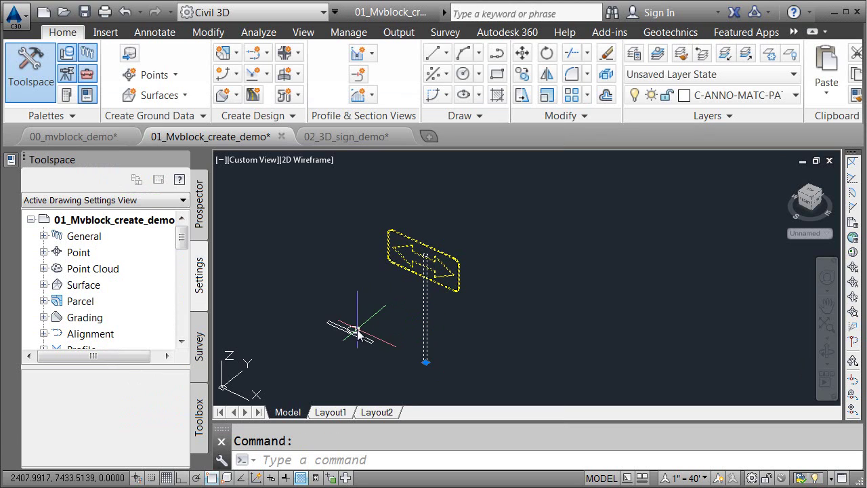
pyautogui.press('Escape')
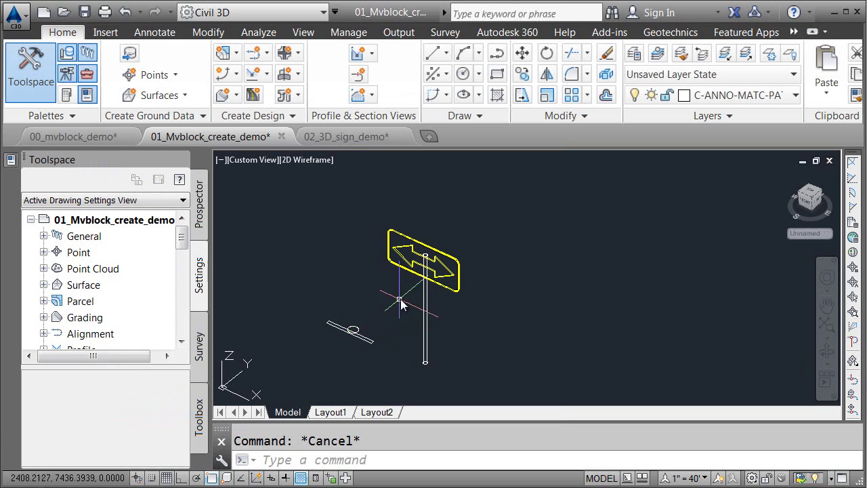
# - Start a multi-view block definition named MV-W1-7 with Edit Multi-View Block Definition
pyautogui.click(106, 32)
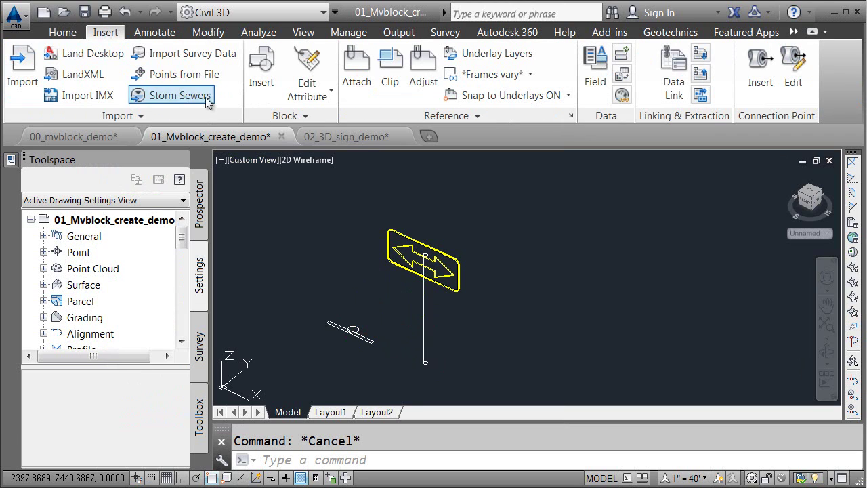
pyautogui.click(307, 115)
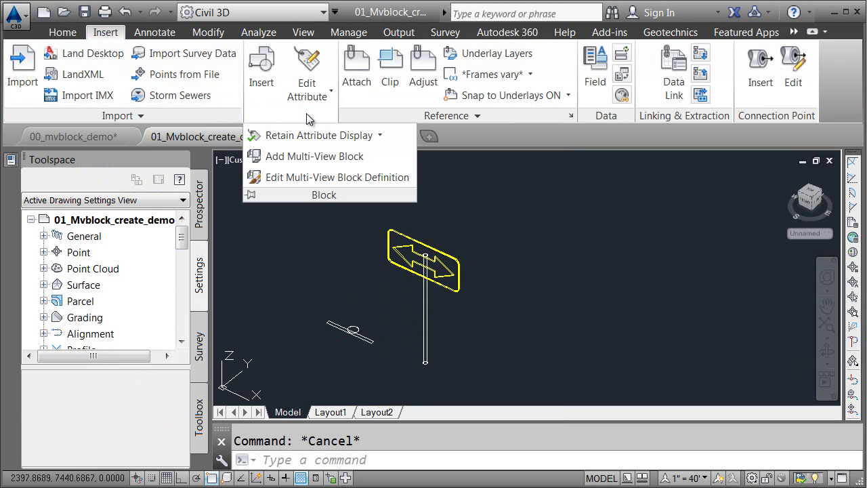
pyautogui.click(287, 177)
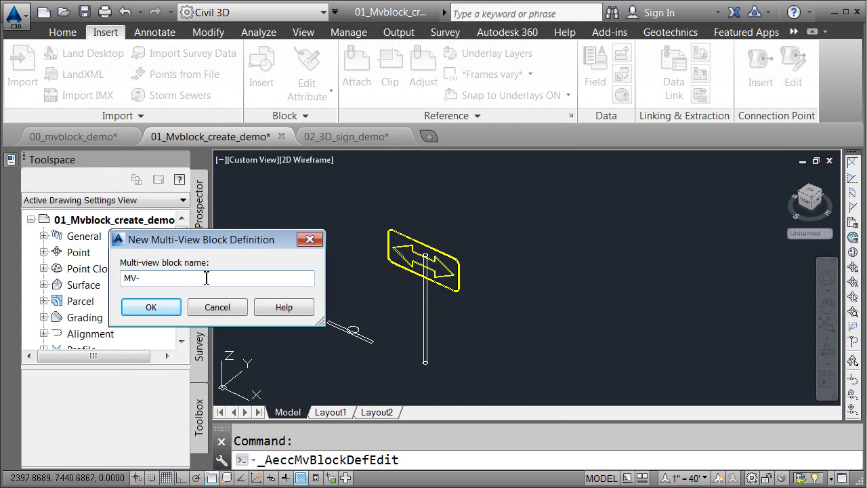
pyautogui.click(166, 308)
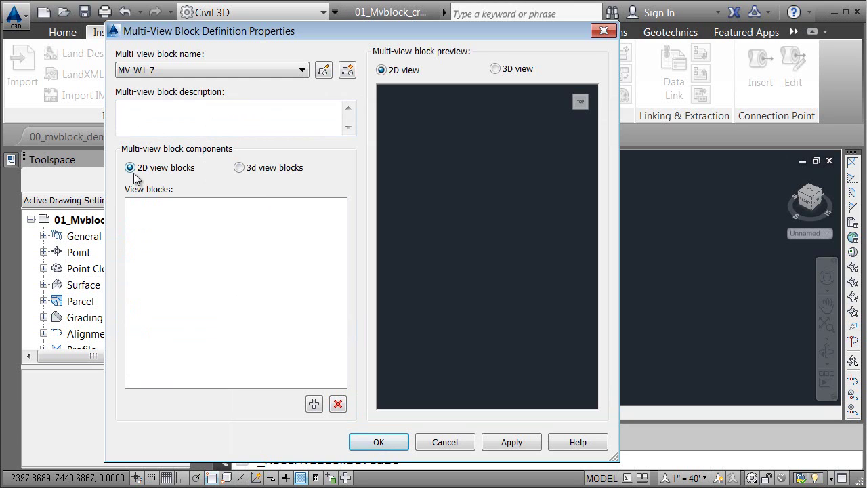
# - Assign W1-7-P as the 2D view block
pyautogui.click(313, 404)
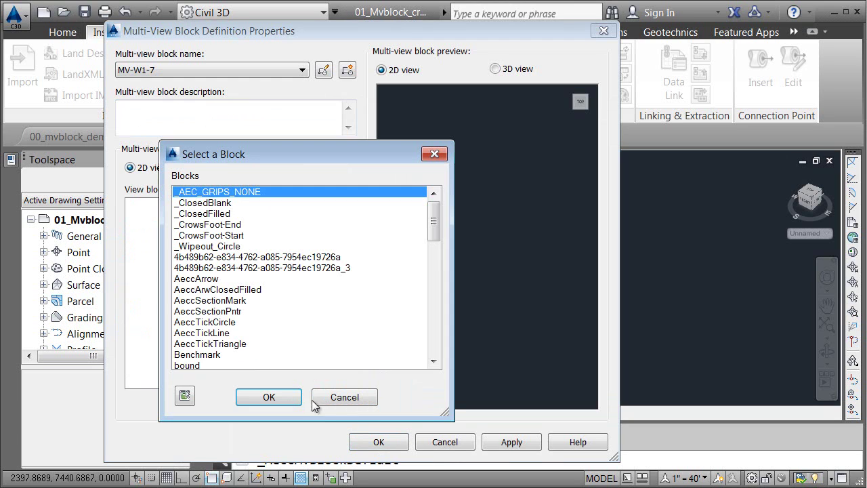
pyautogui.moveTo(434, 226); pyautogui.dragTo(437, 339)
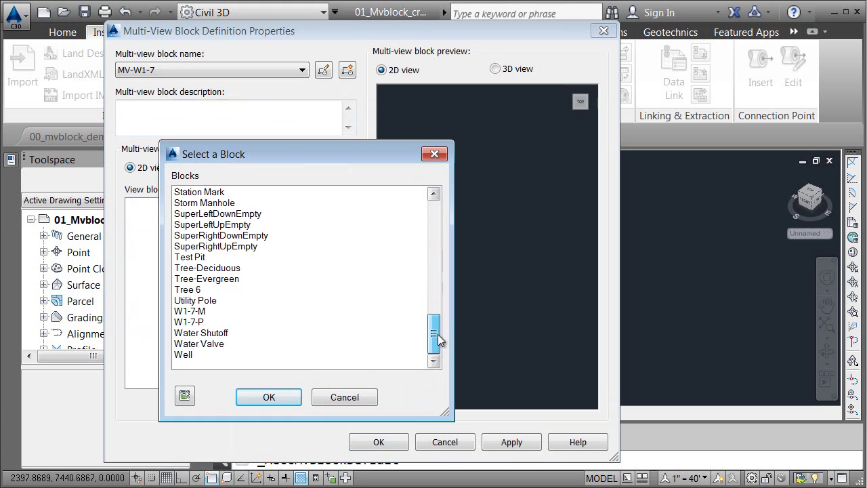
pyautogui.click(200, 326)
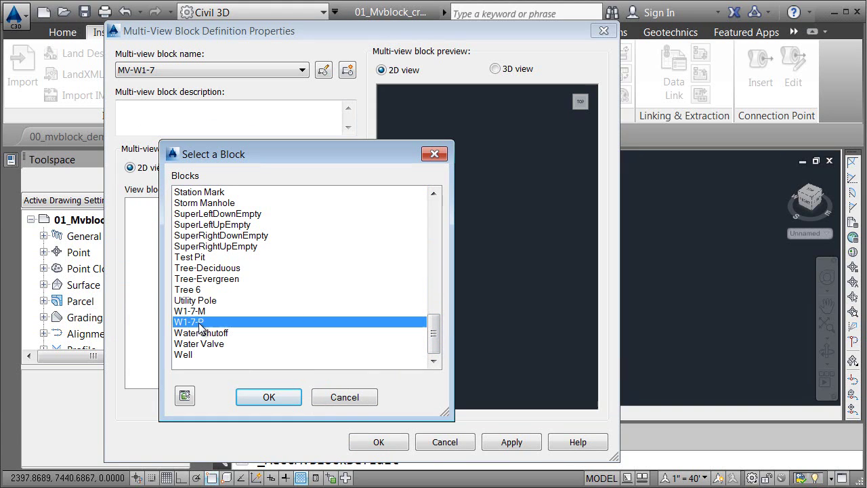
pyautogui.click(263, 400)
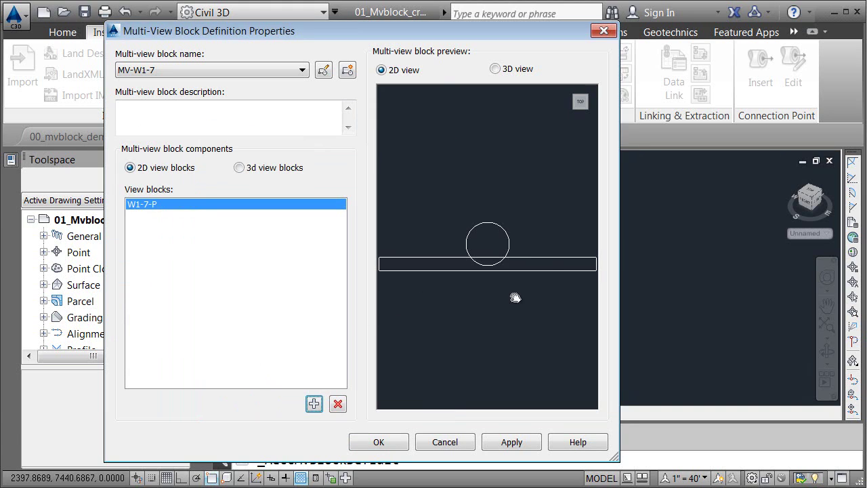
# - Assign W1-7-M as the 3D view block
pyautogui.click(237, 170)
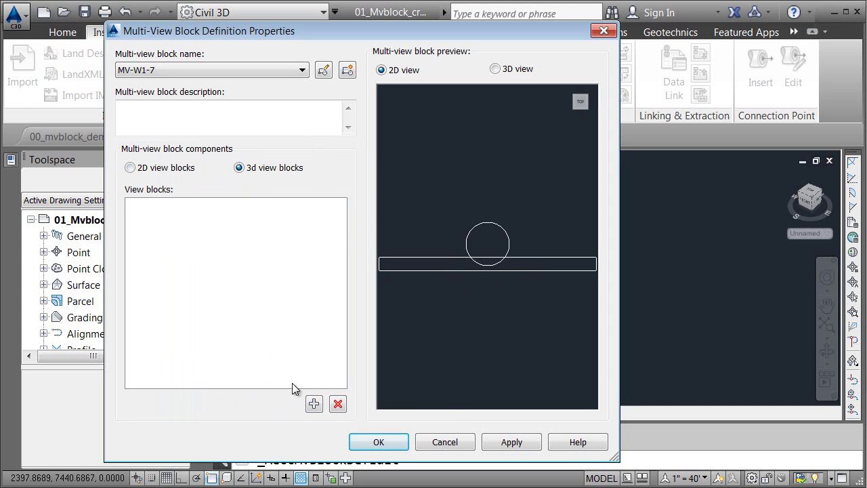
pyautogui.click(313, 403)
pyautogui.moveTo(434, 228); pyautogui.dragTo(437, 351)
pyautogui.click(200, 311)
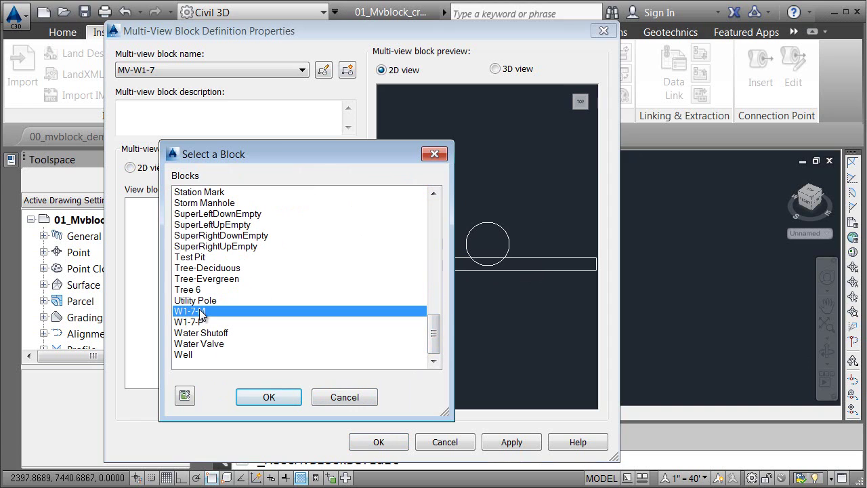
pyautogui.click(266, 397)
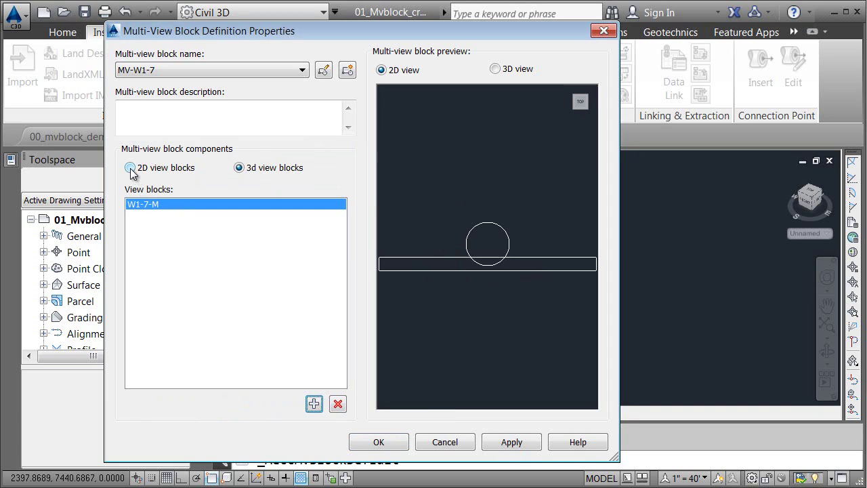
# - Check both view lists and the 3D and 2D previews, then save MV-W1-7
pyautogui.click(130, 168)
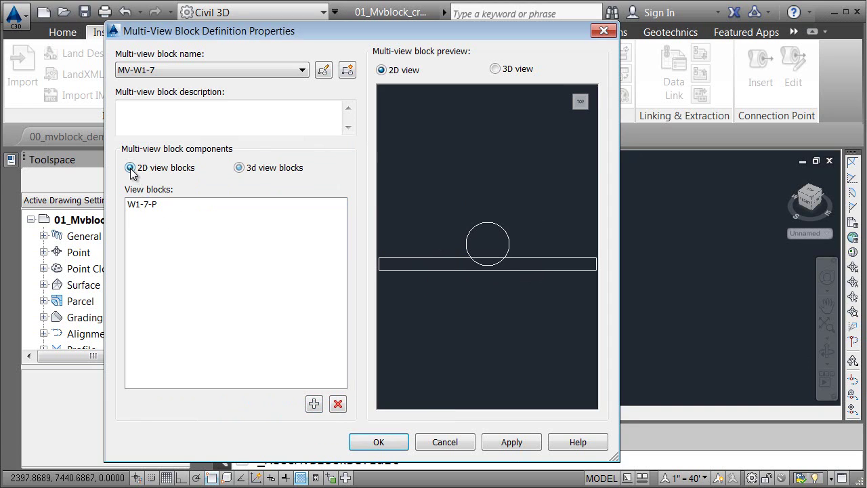
pyautogui.click(234, 171)
pyautogui.click(495, 70)
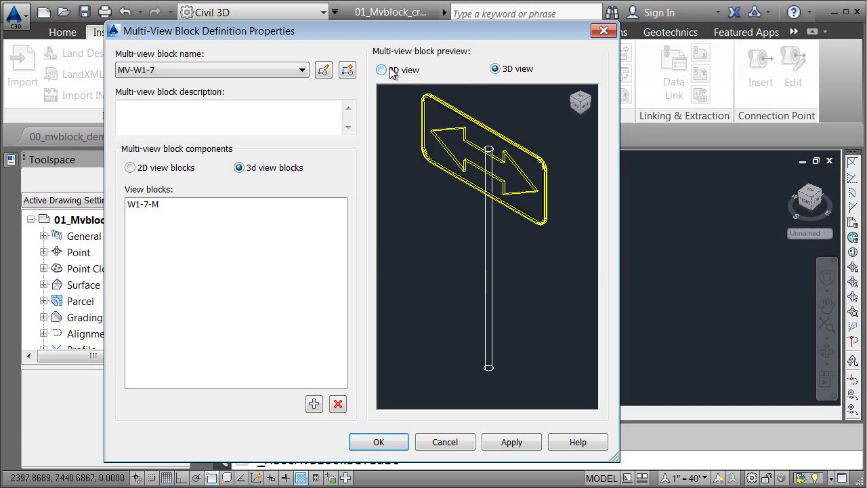
pyautogui.click(380, 71)
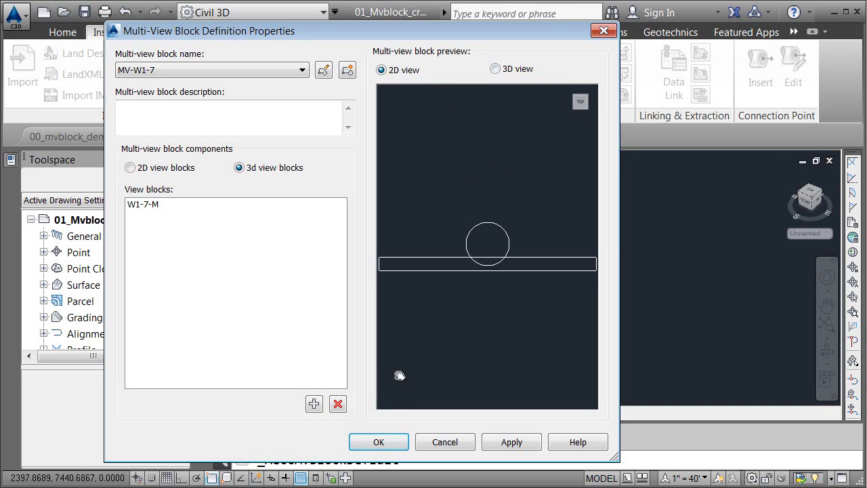
pyautogui.click(389, 444)
# - Erase the original loose sign objects using a crossing selection
pyautogui.click(468, 215)
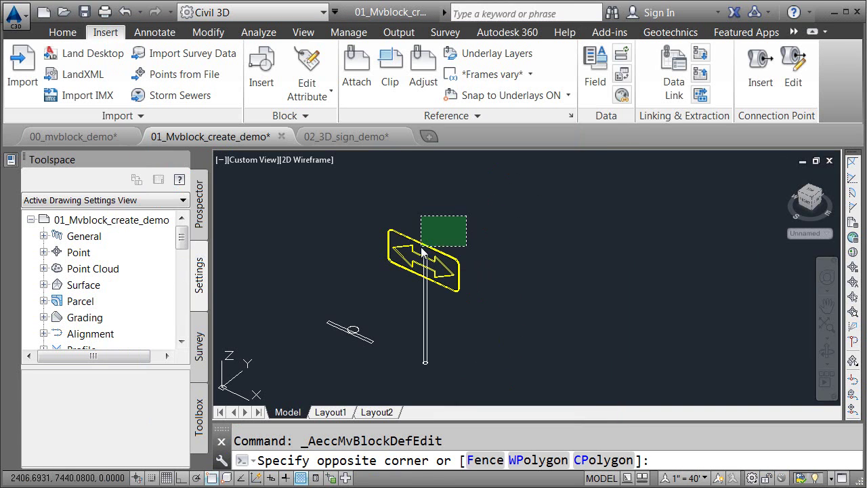
pyautogui.click(328, 365)
pyautogui.press('Delete')
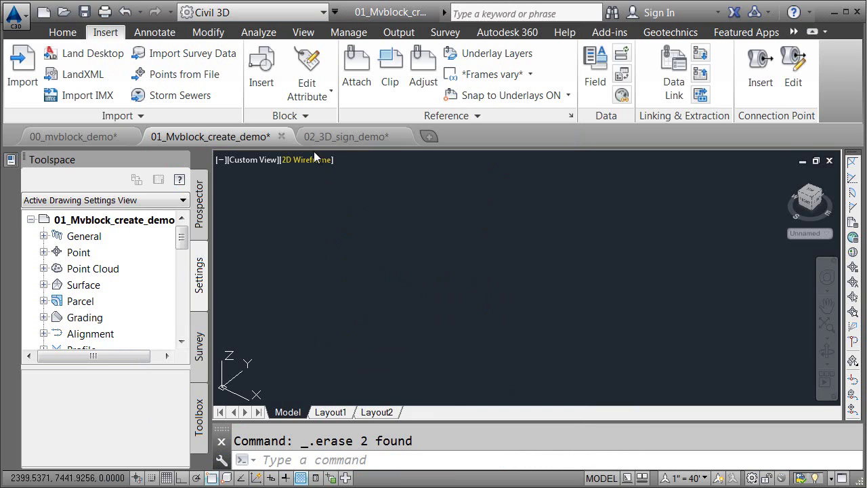
# - Place a single instance of the MV-W1-7 multi-view block in the drawing
pyautogui.click(307, 117)
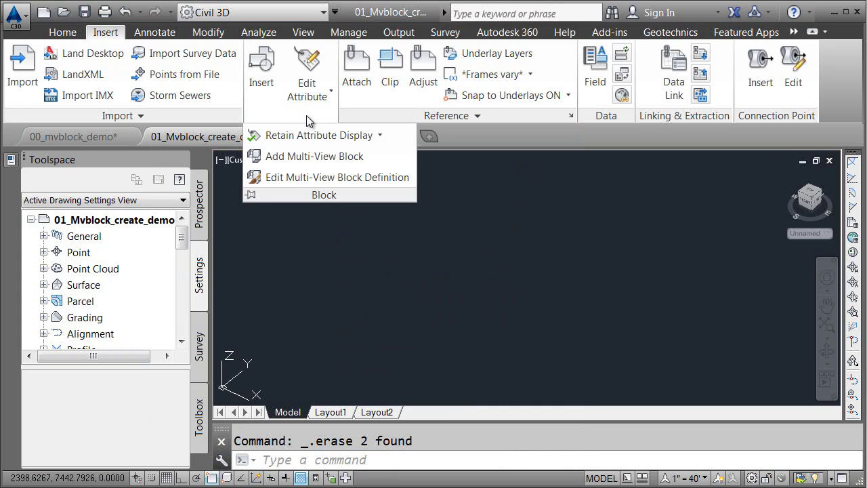
pyautogui.click(293, 163)
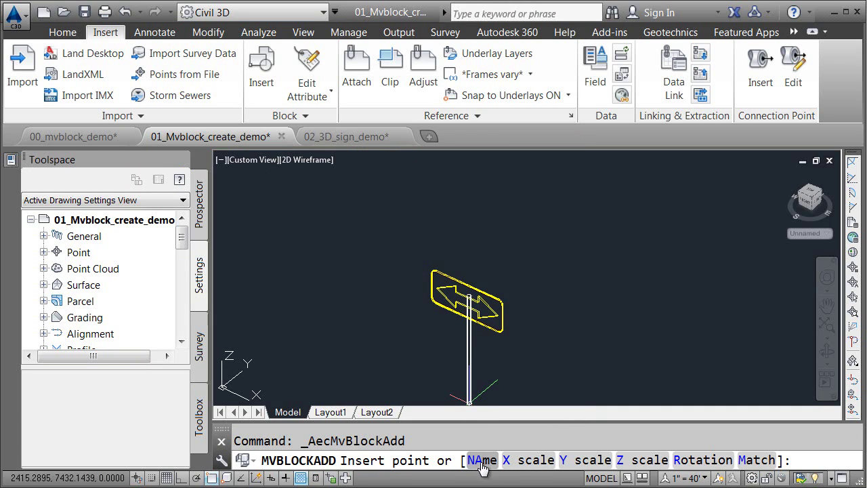
pyautogui.click(427, 333)
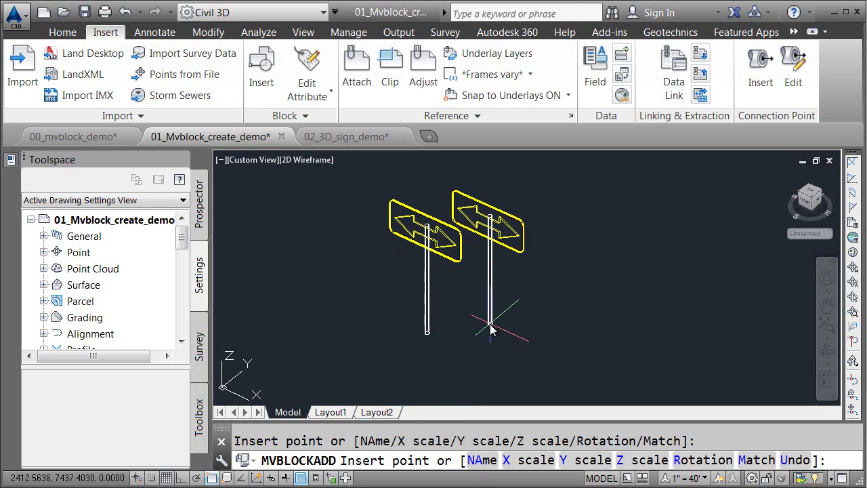
pyautogui.press('Escape')
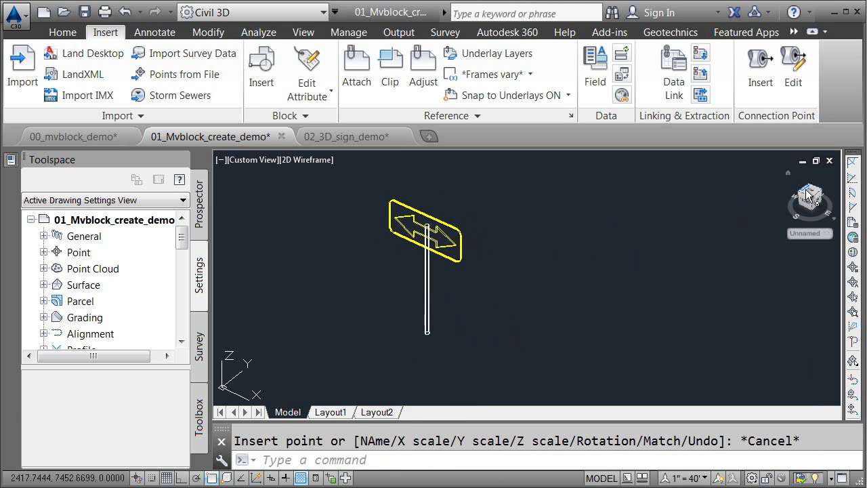
# - View the MV-W1-7 sign from the SE isometric in Realistic style, then return to the Top view
pyautogui.click(812, 194)
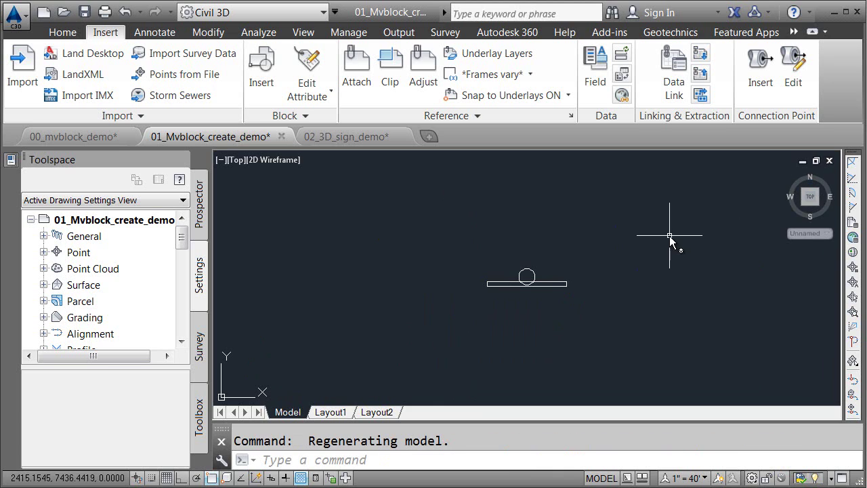
pyautogui.click(817, 204)
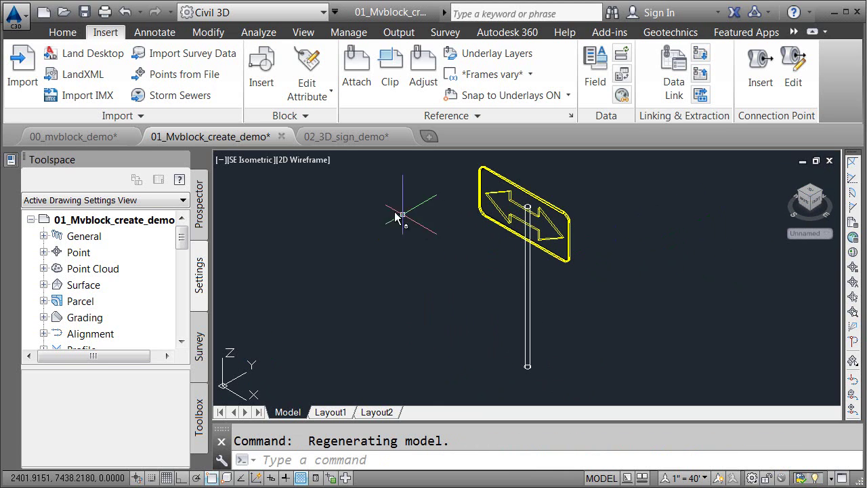
pyautogui.click(317, 163)
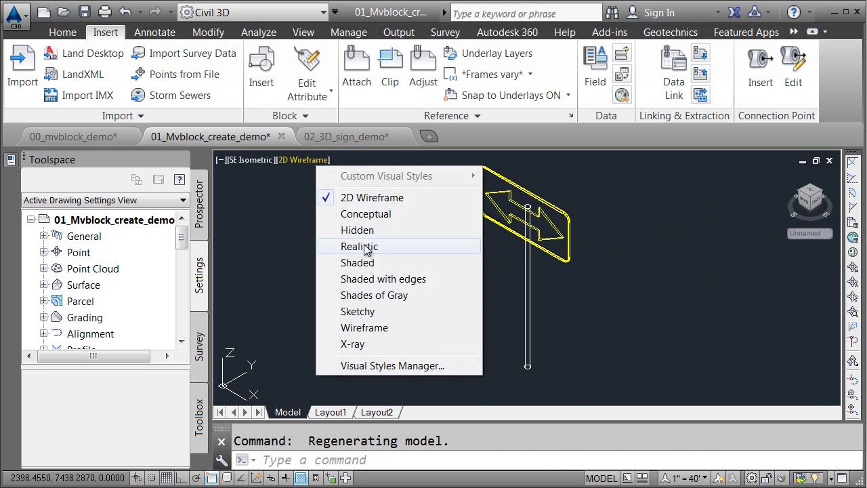
pyautogui.click(368, 248)
pyautogui.click(810, 192)
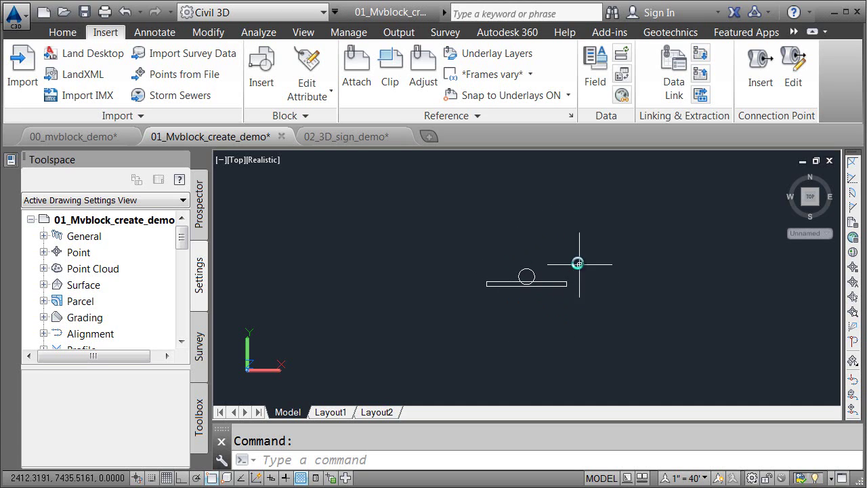
# - Start a new block named W1-7 with its base point at the circle centre
pyautogui.rightClick(444, 183)
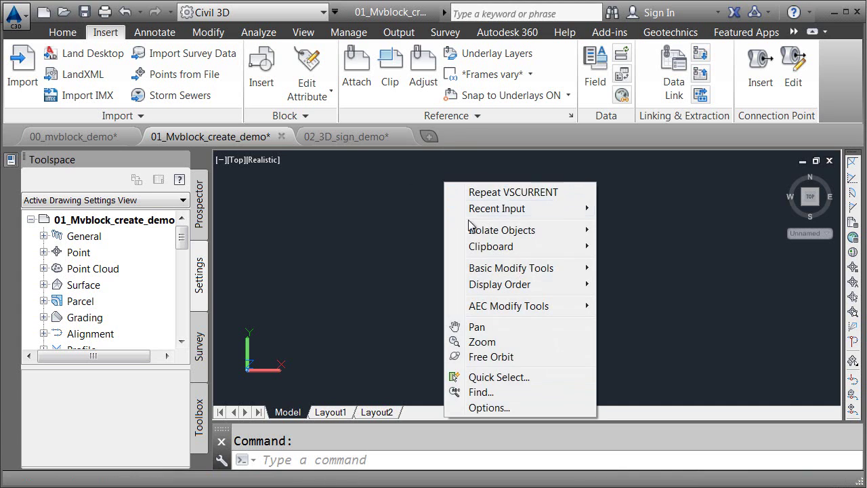
pyautogui.moveTo(474, 210)
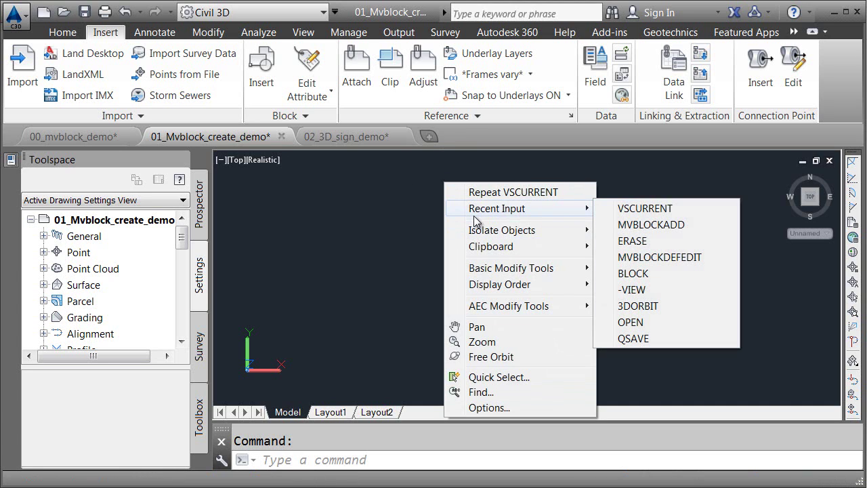
pyautogui.click(626, 275)
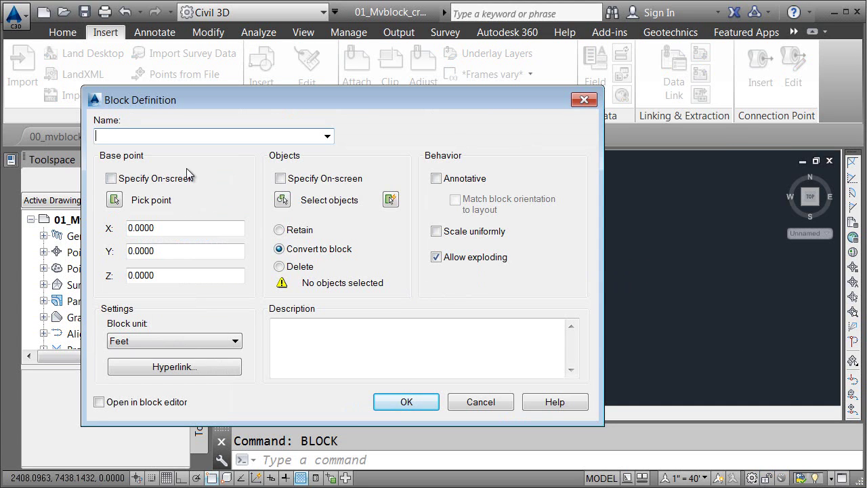
pyautogui.write('W1-7')
pyautogui.click(114, 199)
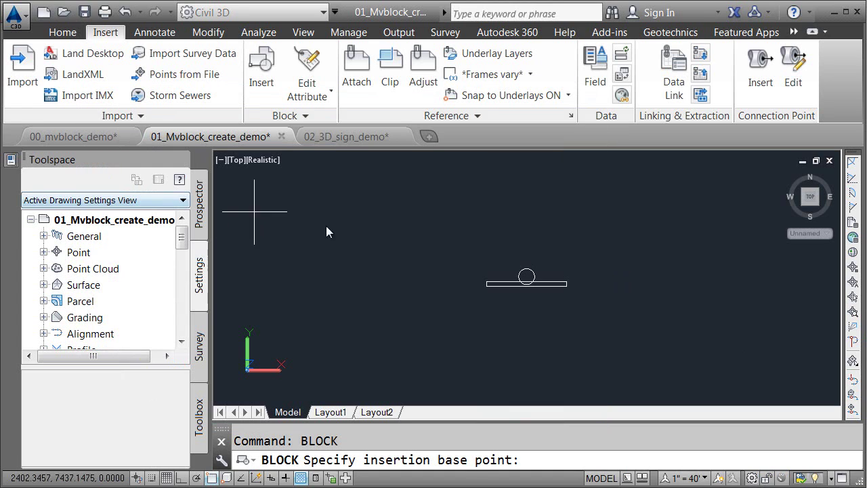
pyautogui.click(533, 277)
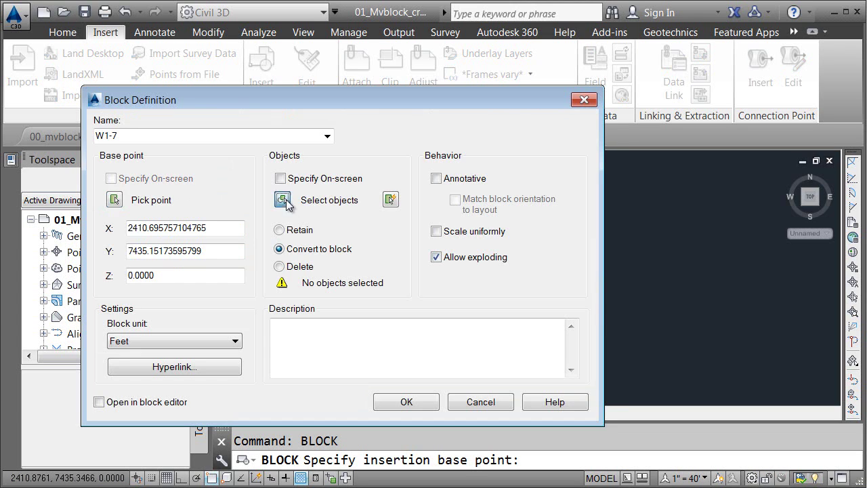
# - Add the multi-view sign to W1-7, create the block, then erase that instance
pyautogui.click(282, 200)
pyautogui.click(508, 283)
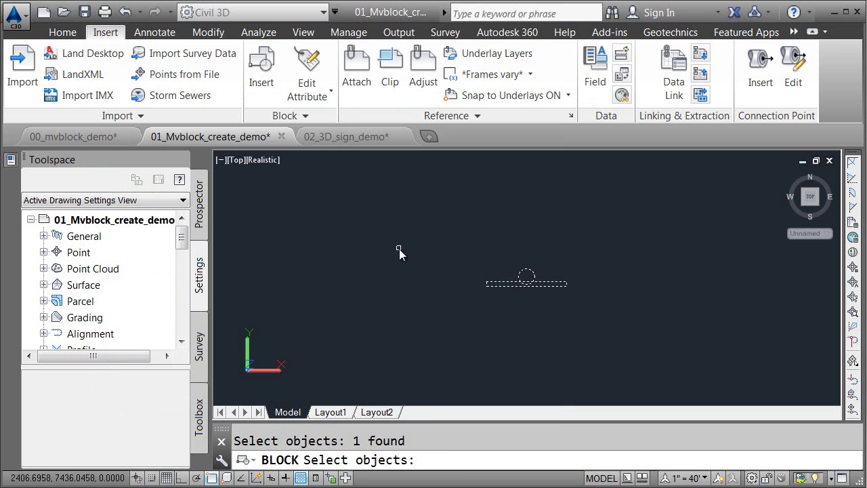
pyautogui.press('Return')
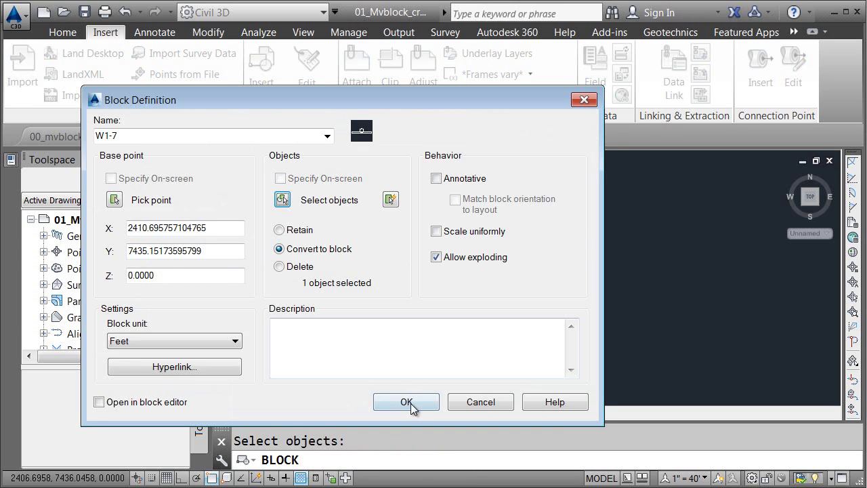
pyautogui.click(407, 349)
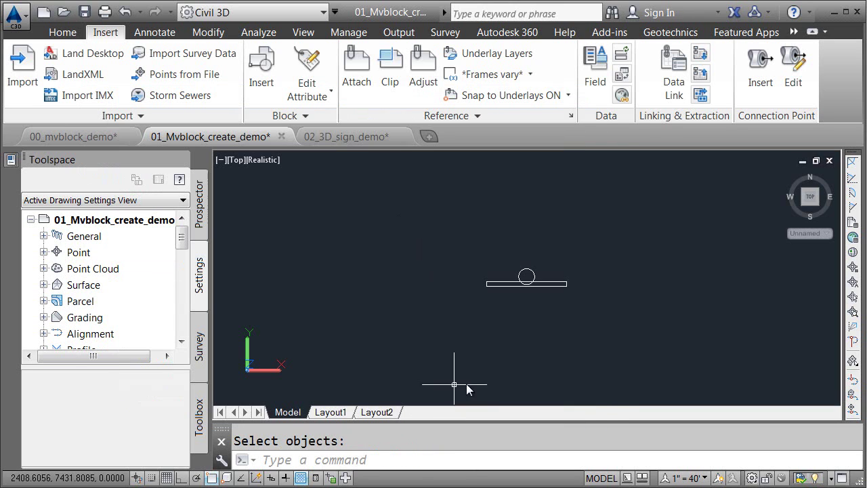
pyautogui.click(542, 287)
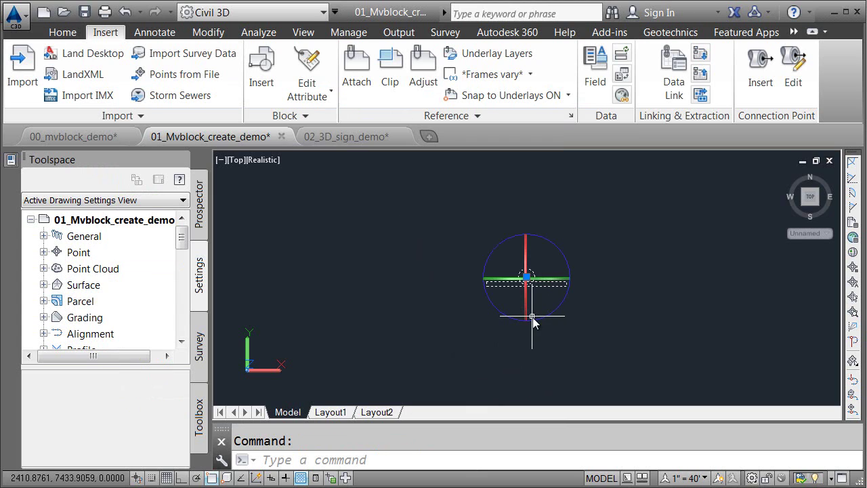
pyautogui.press('Delete')
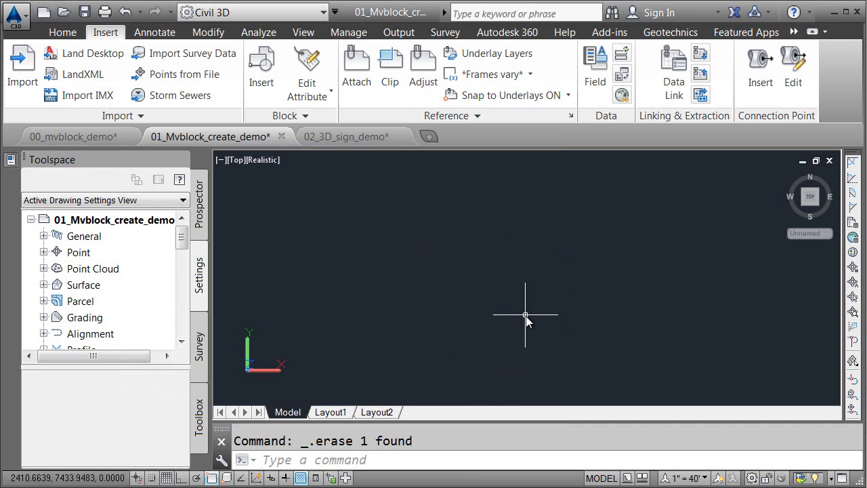
# - Insert the W1-7 block at a picked point in the drawing
pyautogui.click(264, 73)
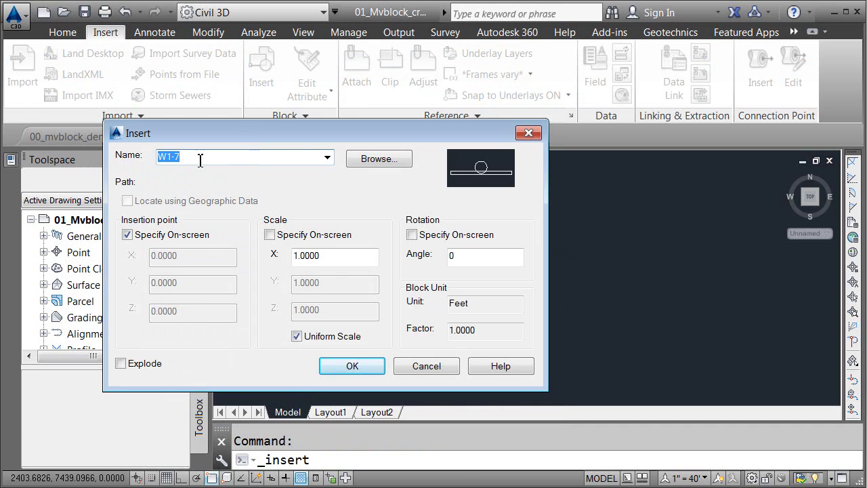
pyautogui.click(346, 367)
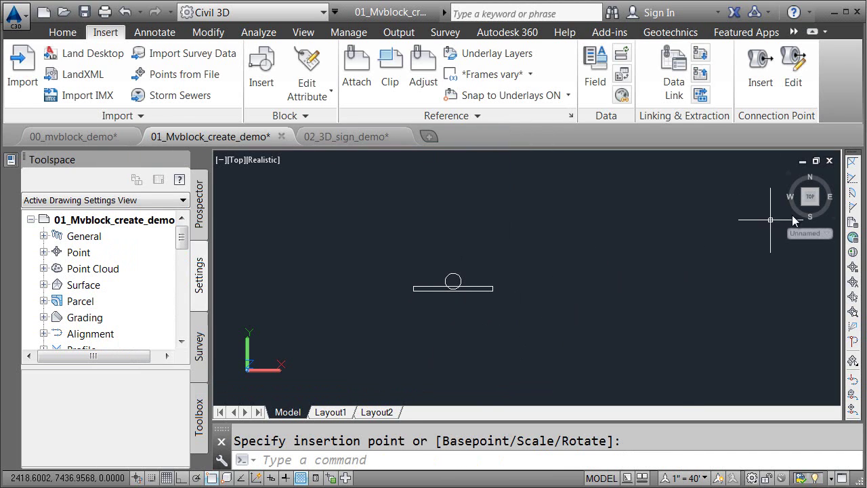
pyautogui.click(817, 203)
# - Check the inserted W1-7 as a 3D sign in SE isometric and as a plan symbol from Top
pyautogui.click(739, 241)
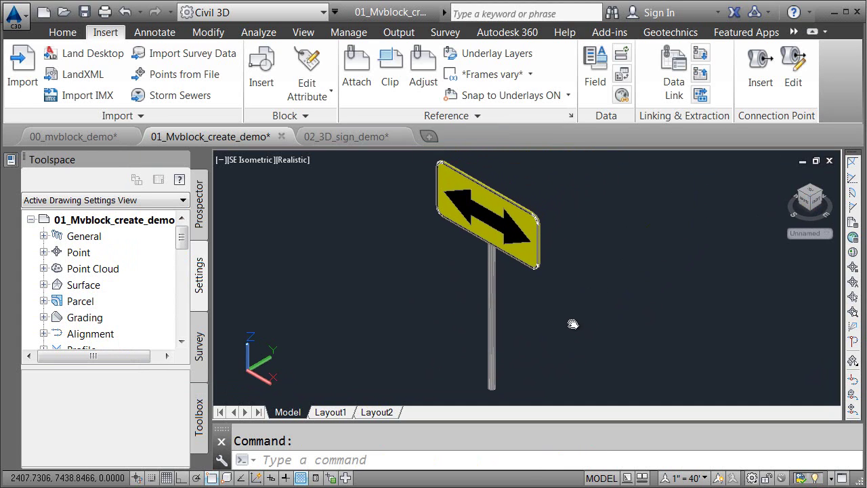
pyautogui.click(806, 195)
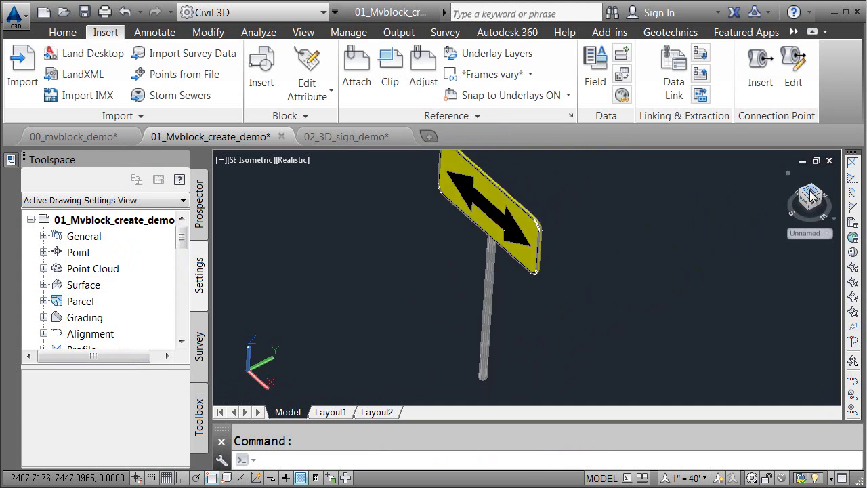
pyautogui.click(828, 175)
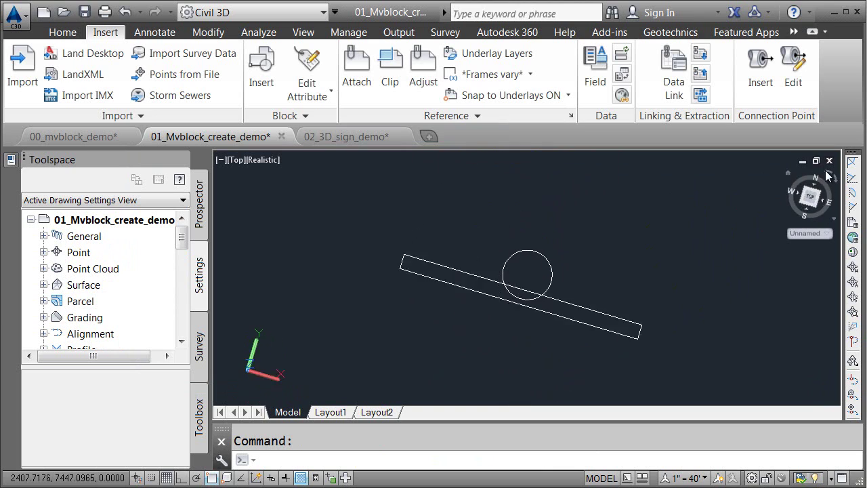
pyautogui.click(817, 204)
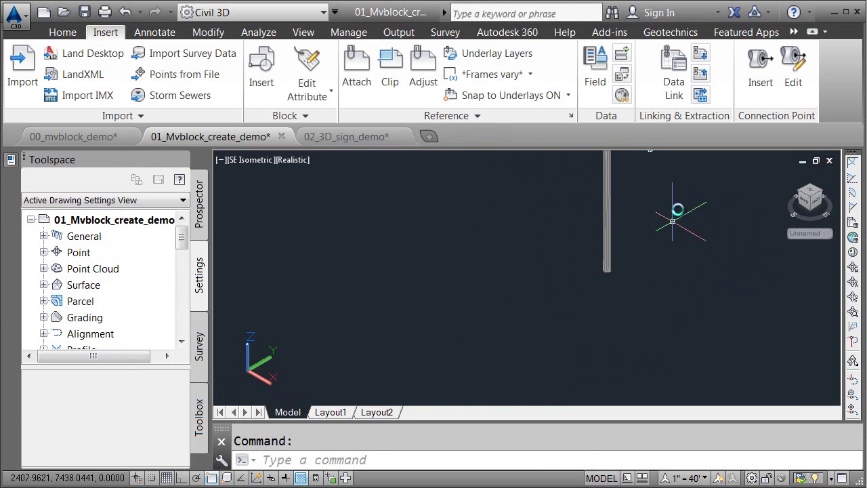